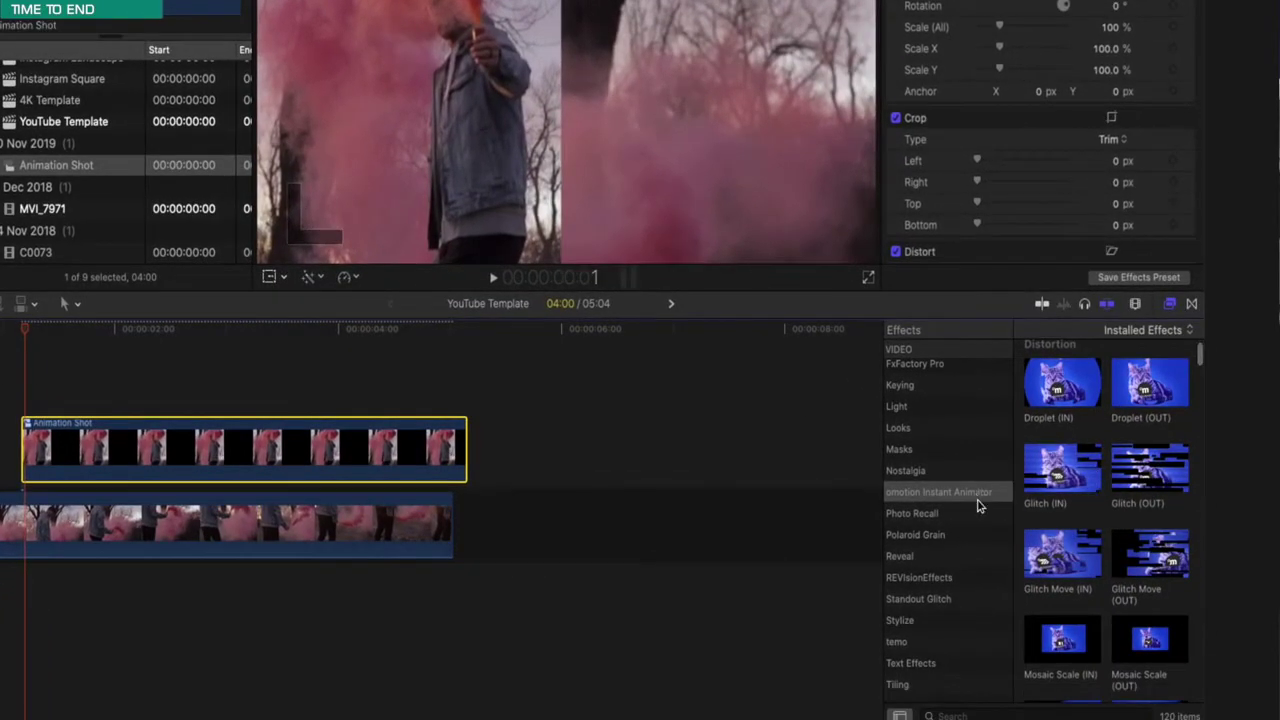
# - Search the effects for "fly" and apply Fly Horizontal Fade (IN) to the Animation Shot clip
pyautogui.click(966, 713)
pyautogui.write('fl')
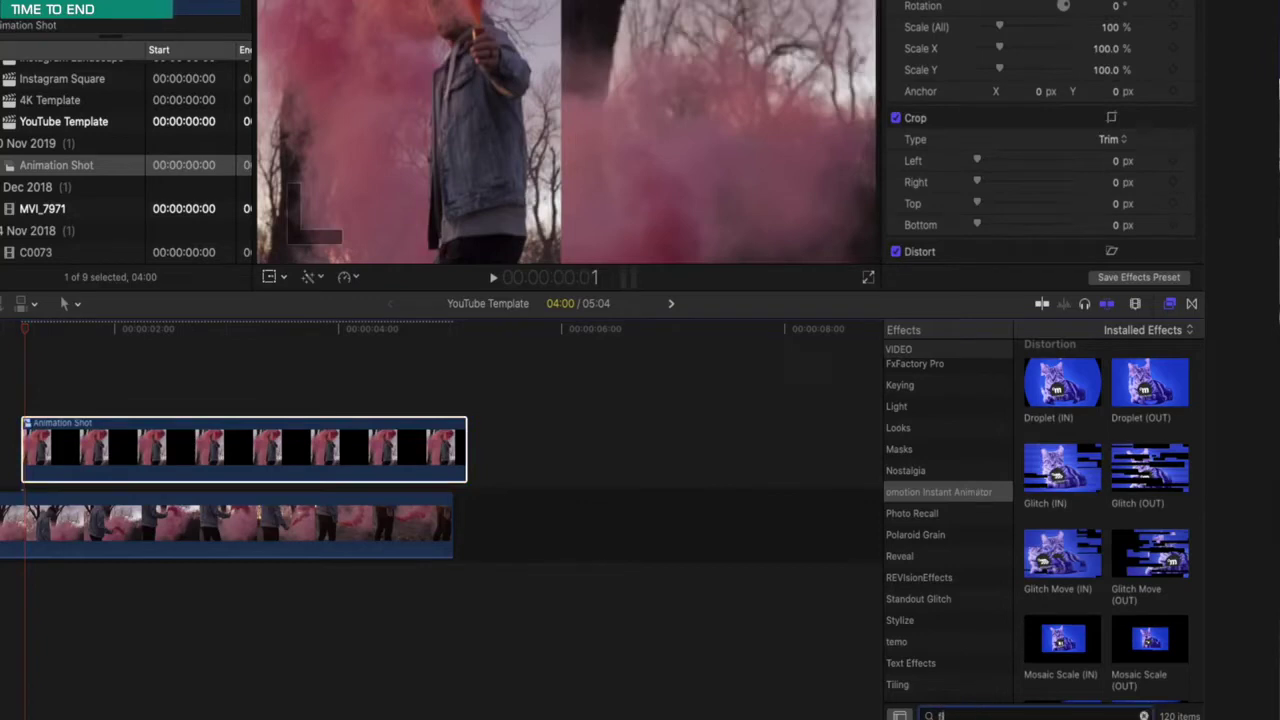
pyautogui.write('y')
pyautogui.moveTo(1062, 399); pyautogui.dragTo(439, 440)
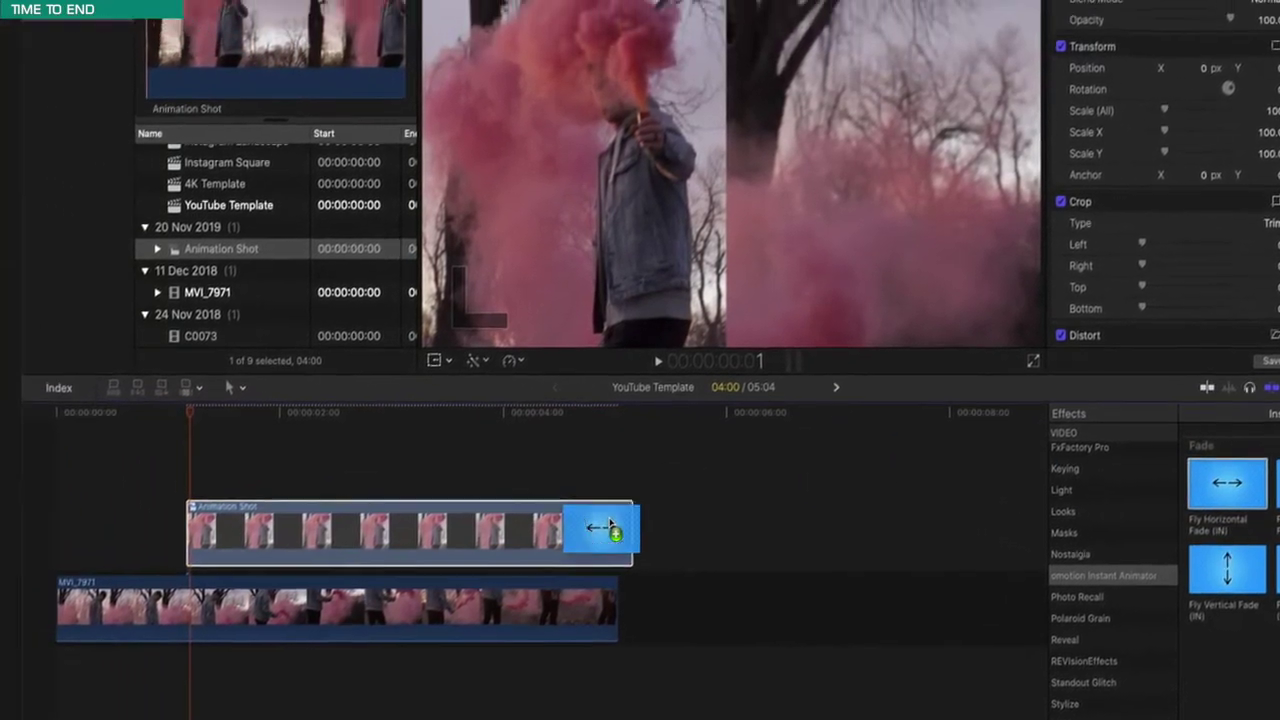
# - Play back the Fly Horizontal Fade (IN) animation from the start of the Animation Shot clip
pyautogui.click(222, 504)
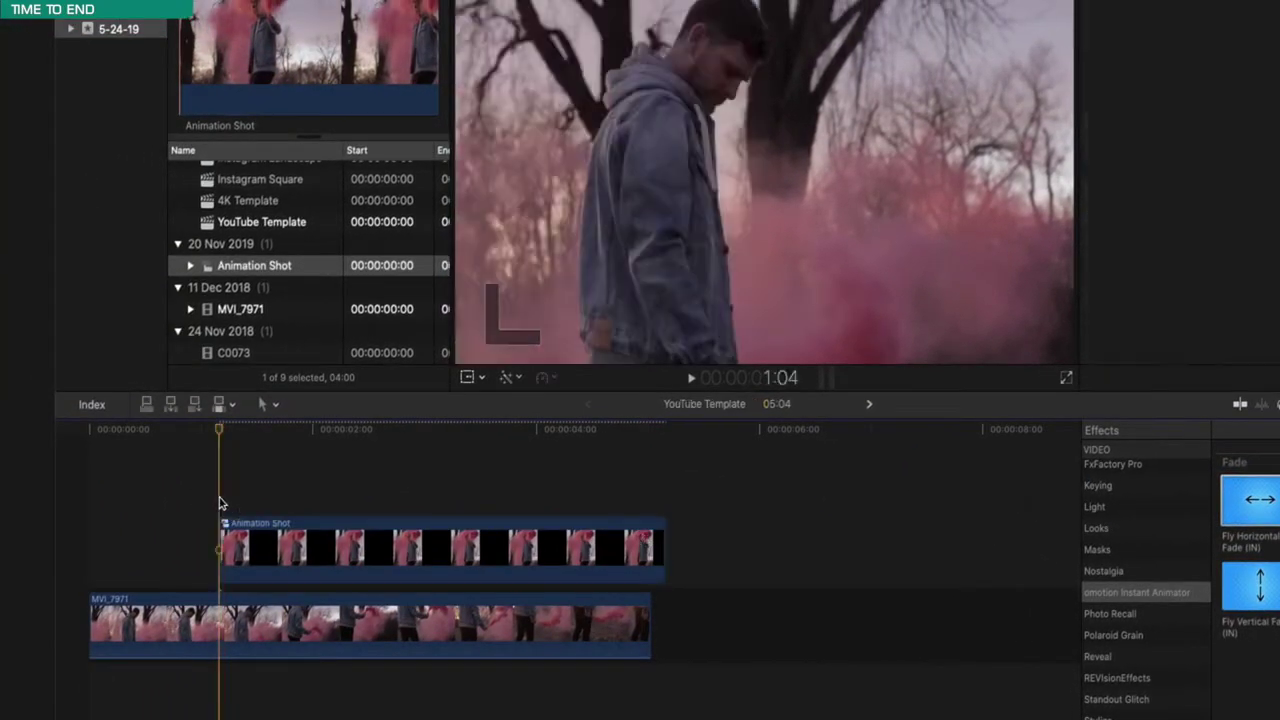
pyautogui.press('space')
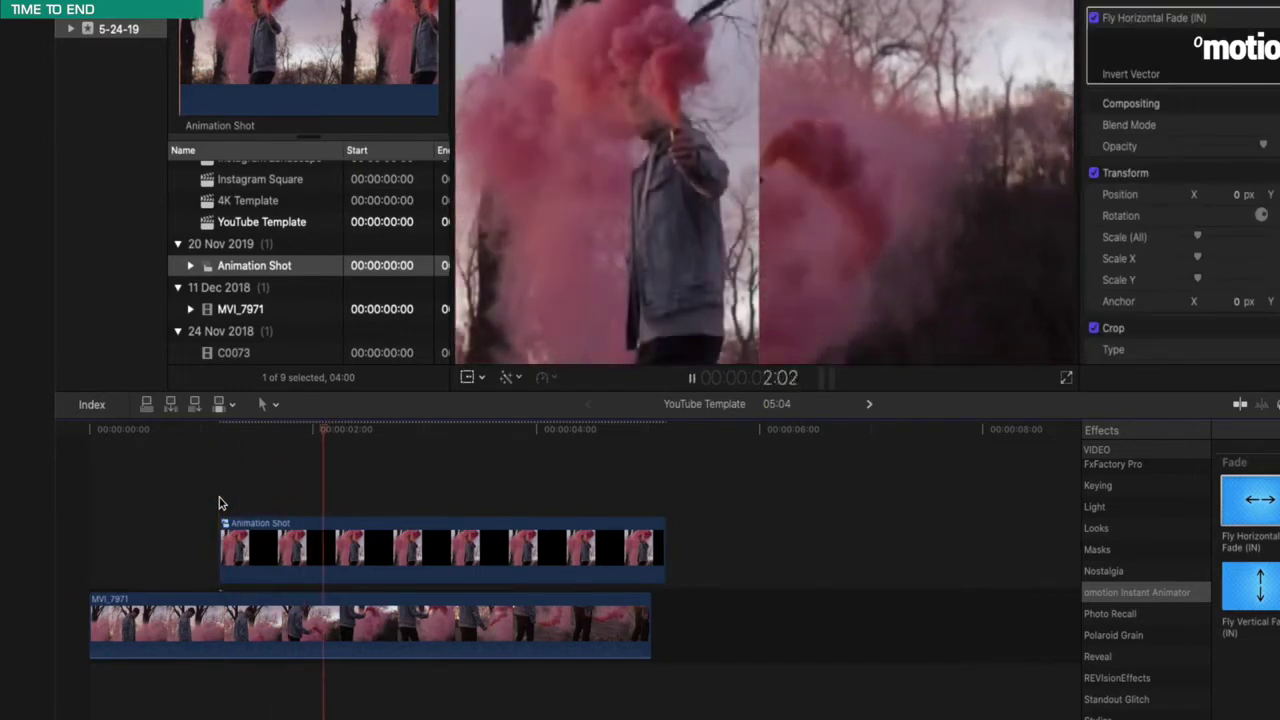
pyautogui.click(286, 560)
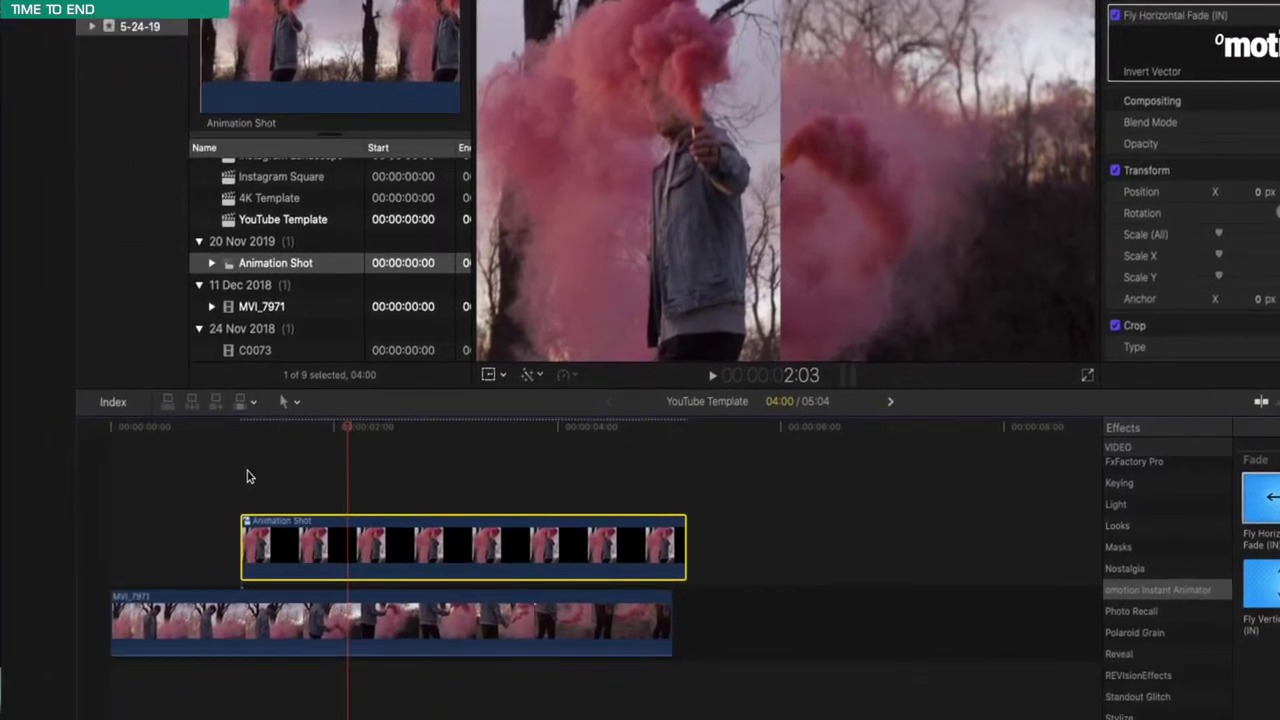
pyautogui.click(18, 568)
pyautogui.press('space')
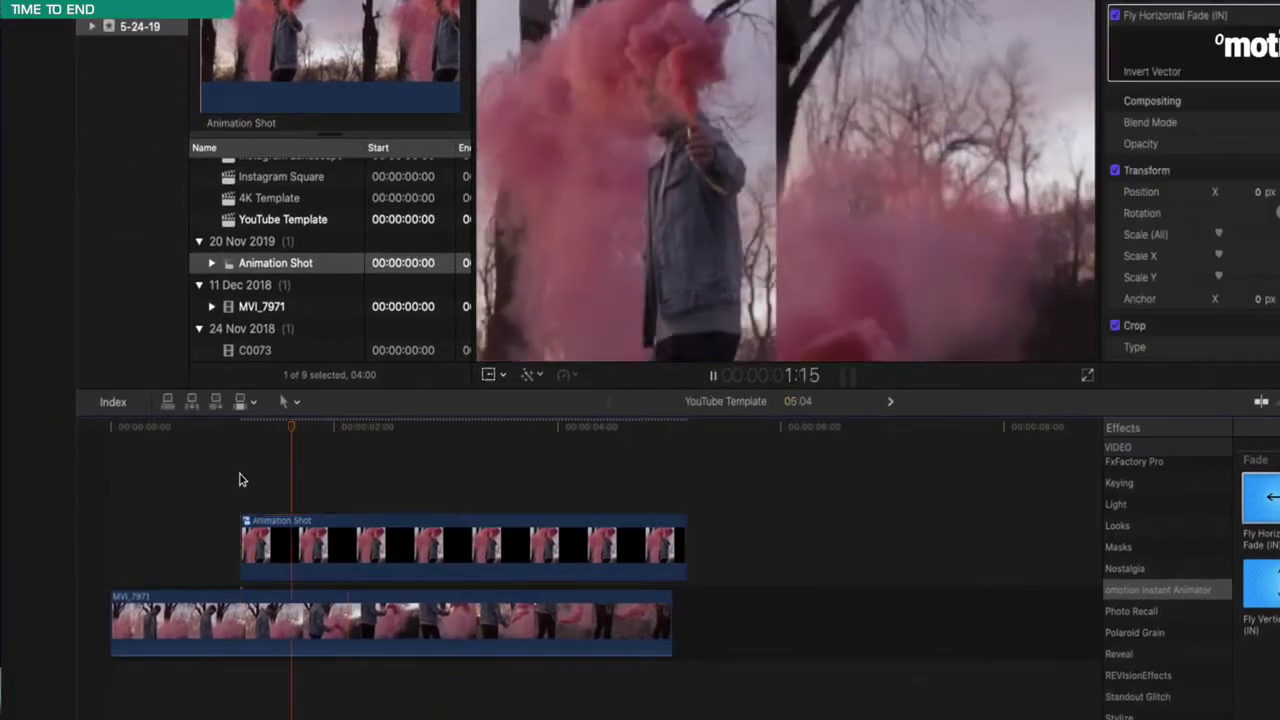
pyautogui.press('space')
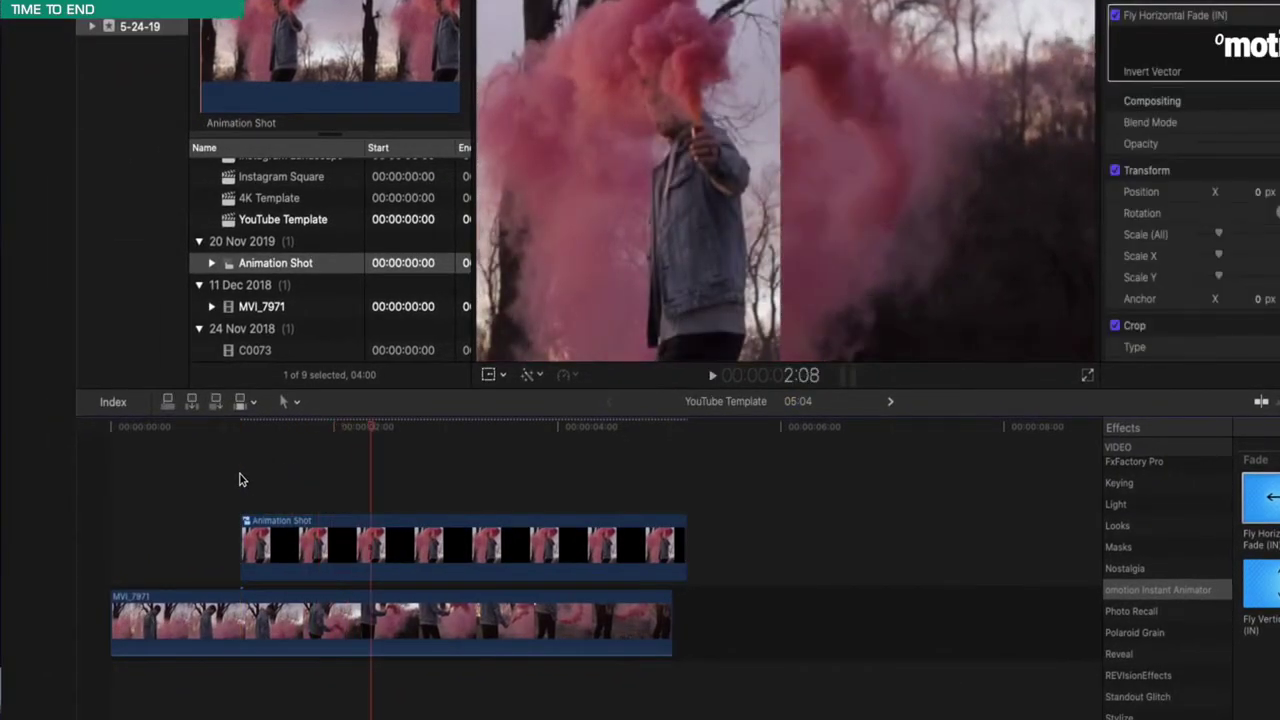
# - Duplicate the Animation Shot clip directly above itself and remove the Fly Horizontal Fade (IN) effect from the upper copy
pyautogui.click(268, 540)
pyautogui.moveTo(268, 540); pyautogui.dragTo(272, 483)
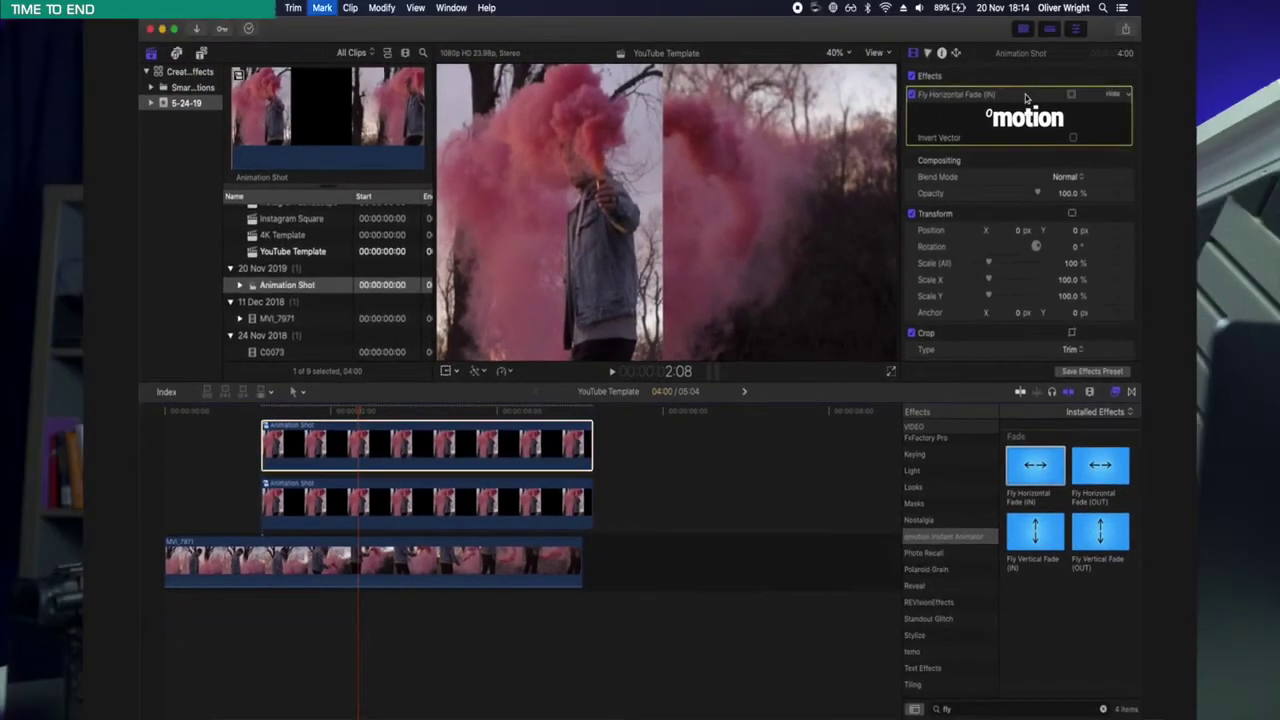
pyautogui.press('Delete')
# - Disable the upper Animation Shot copy so only the lower clip with the effect plays
pyautogui.click(312, 520)
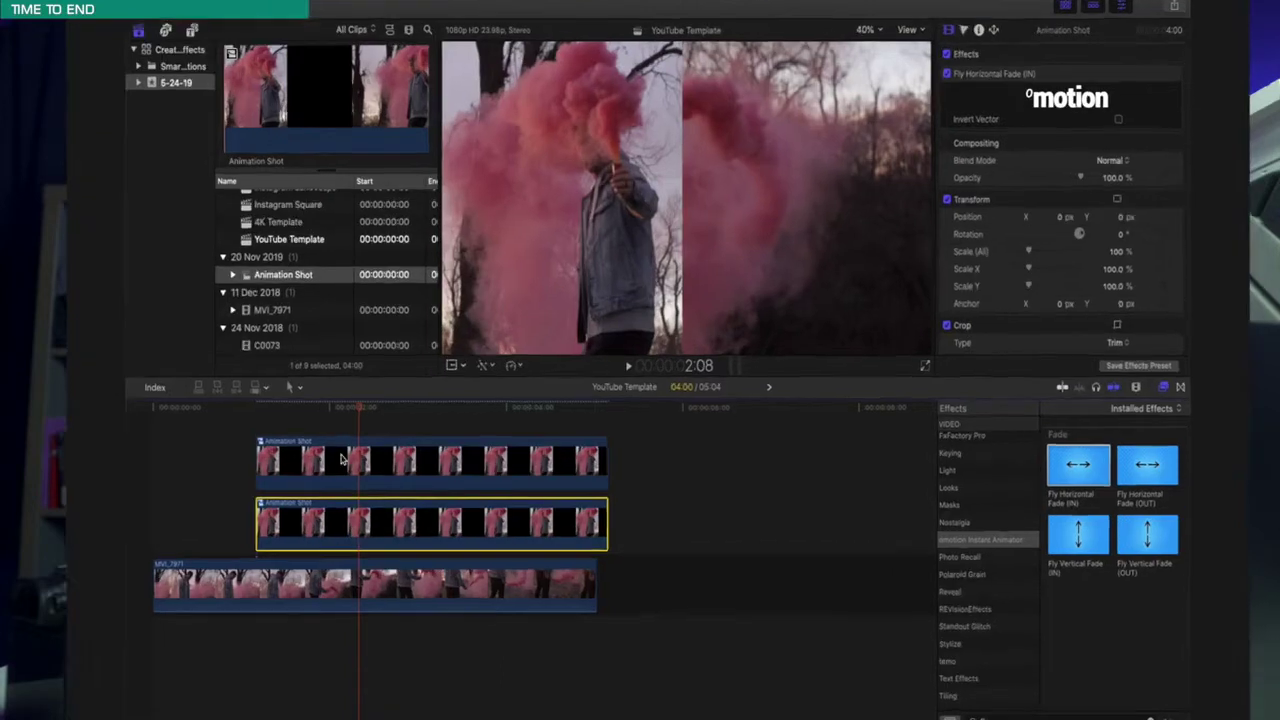
pyautogui.click(342, 462)
pyautogui.press('v')
# - Add a marker to the upper Animation Shot clip at 1:19, where the lower clip's slide-in ends
pyautogui.moveTo(359, 403); pyautogui.dragTo(303, 400)
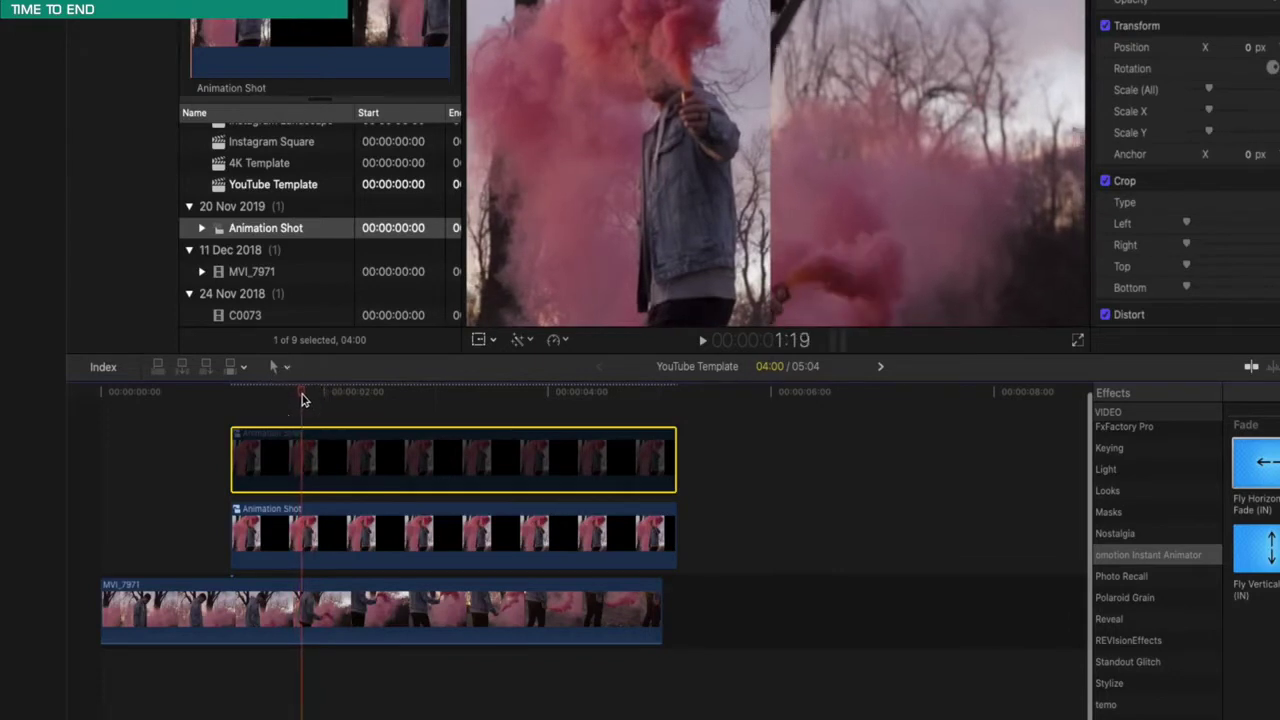
pyautogui.click(295, 547)
pyautogui.press('m')
pyautogui.click(295, 460)
pyautogui.moveTo(294, 391)
pyautogui.mouseDown()
pyautogui.moveTo(250, 403)
pyautogui.moveTo(300, 400)
pyautogui.mouseUp()
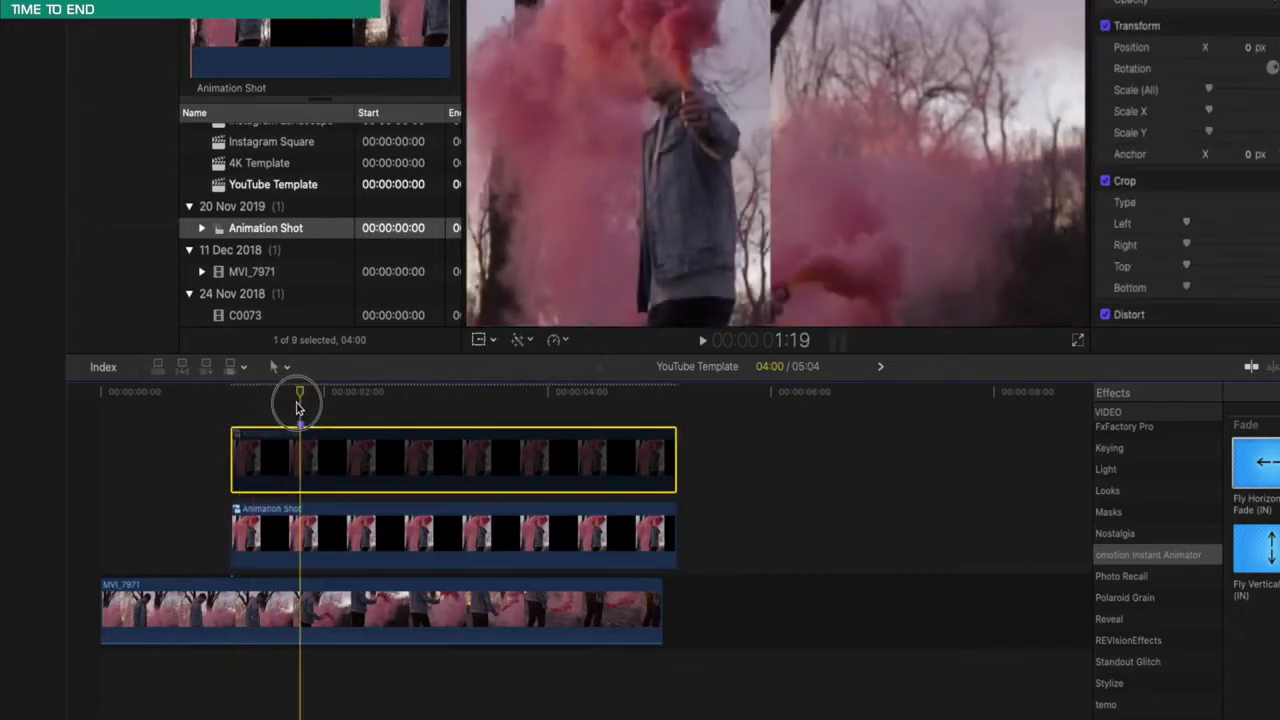
# - Disable the lower Animation Shot clip and enable the upper one
pyautogui.click(300, 537)
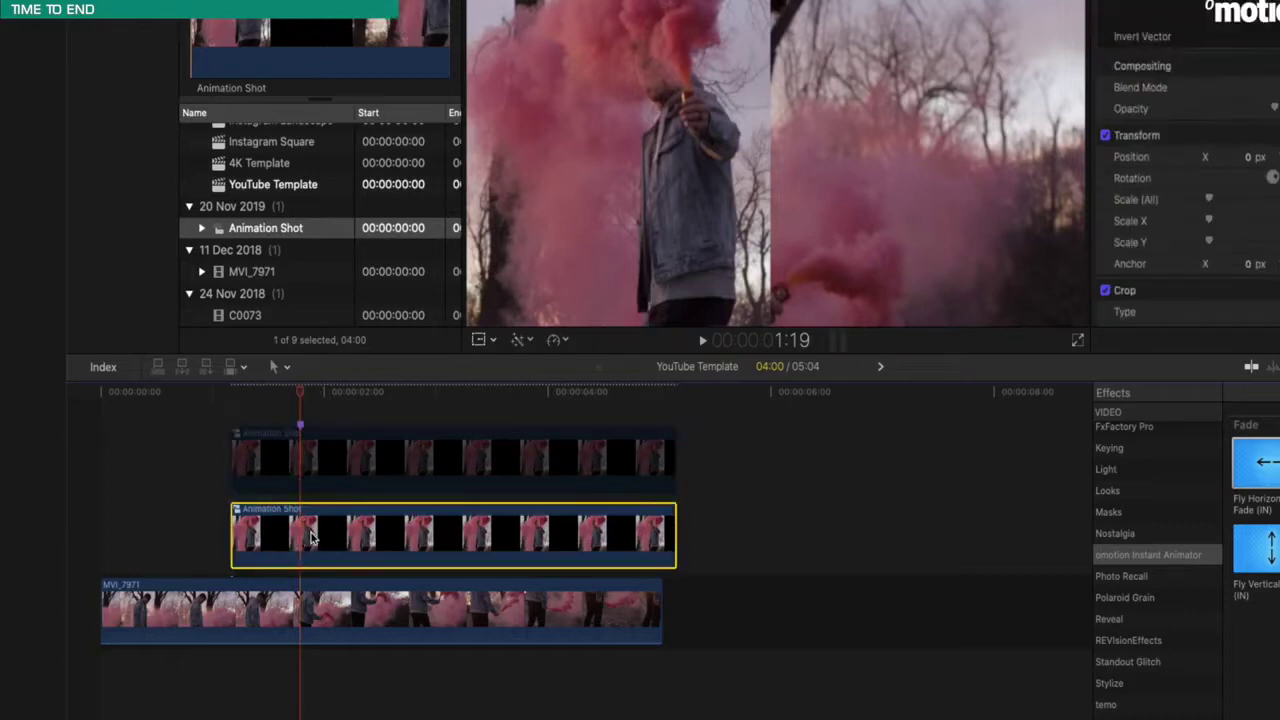
pyautogui.press('v')
pyautogui.click(307, 470)
pyautogui.press('v')
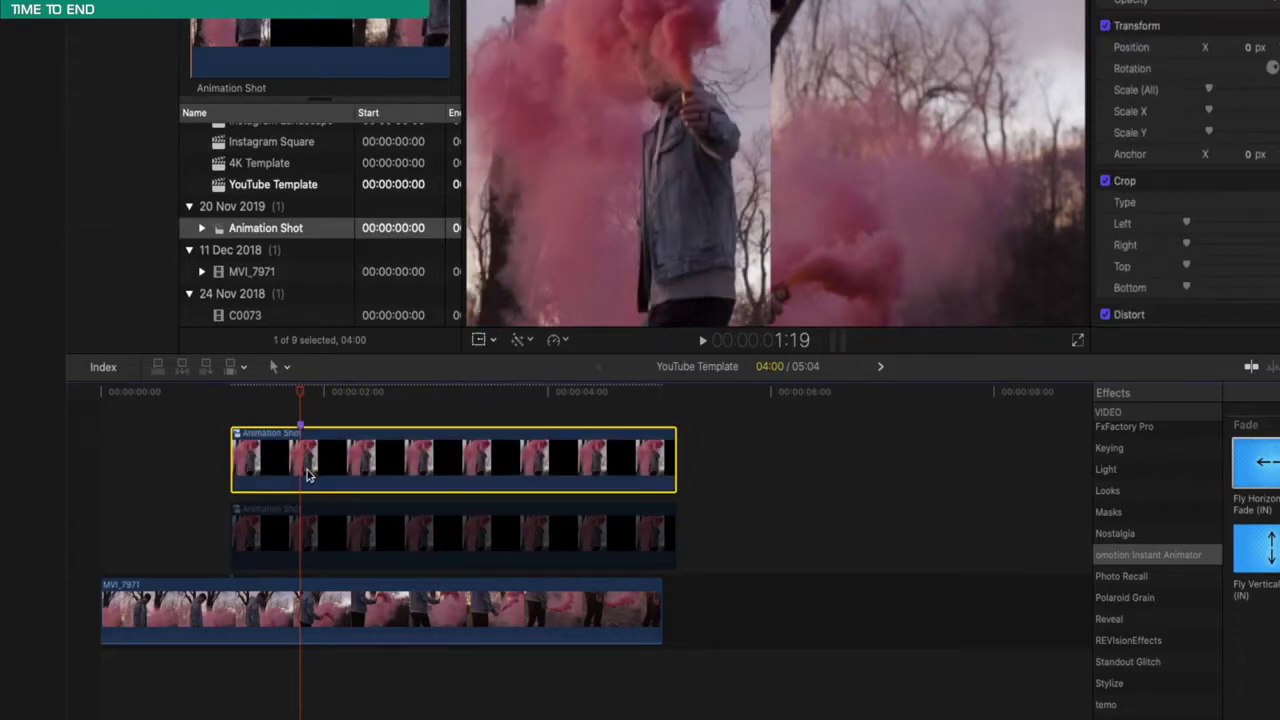
# - At 1:04, the upper clip's start, set Position X to -947.6 px and add a Position keyframe
pyautogui.moveTo(300, 391); pyautogui.dragTo(234, 391)
pyautogui.click(255, 448)
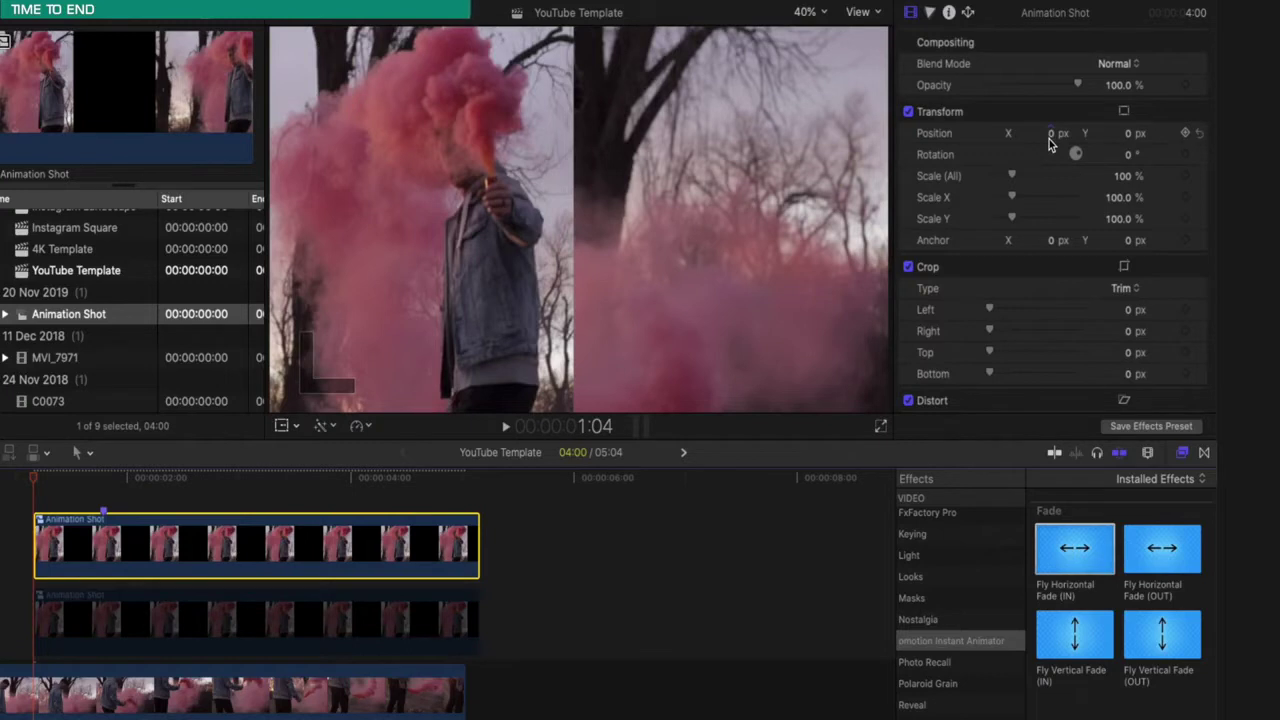
pyautogui.click(1050, 136)
pyautogui.moveTo(1052, 138); pyautogui.dragTo(945, 138)
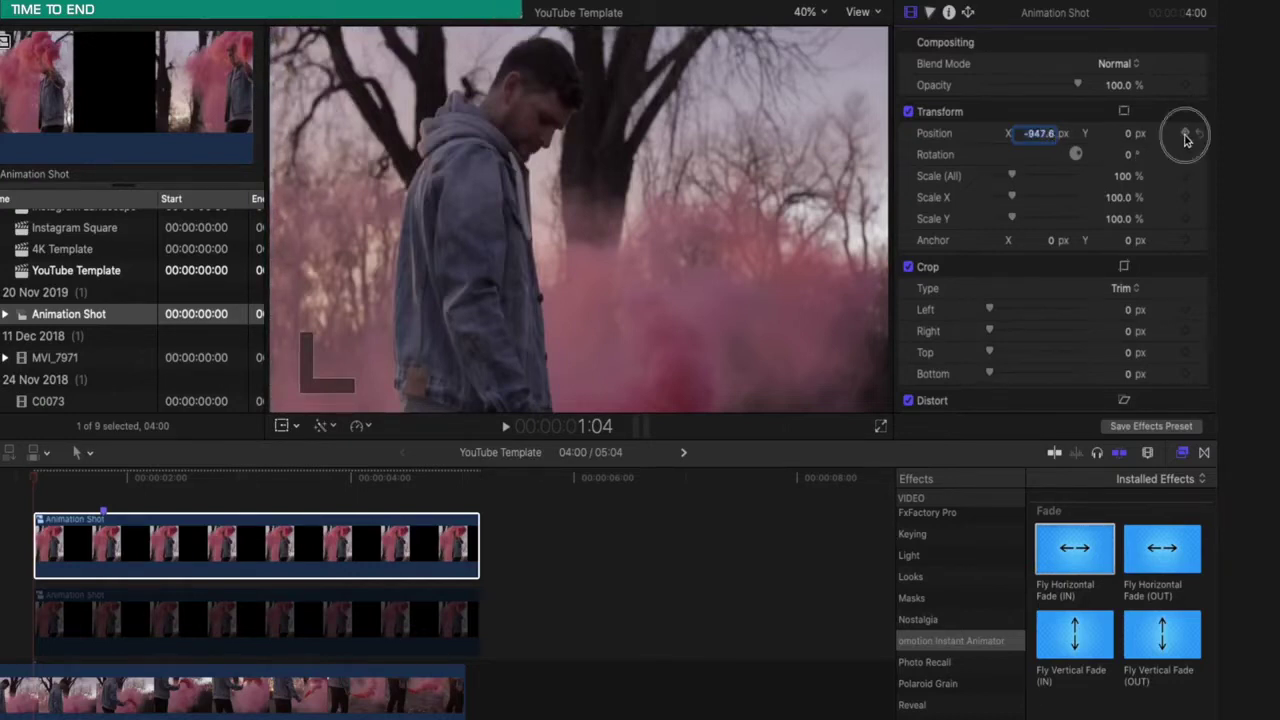
pyautogui.click(1185, 138)
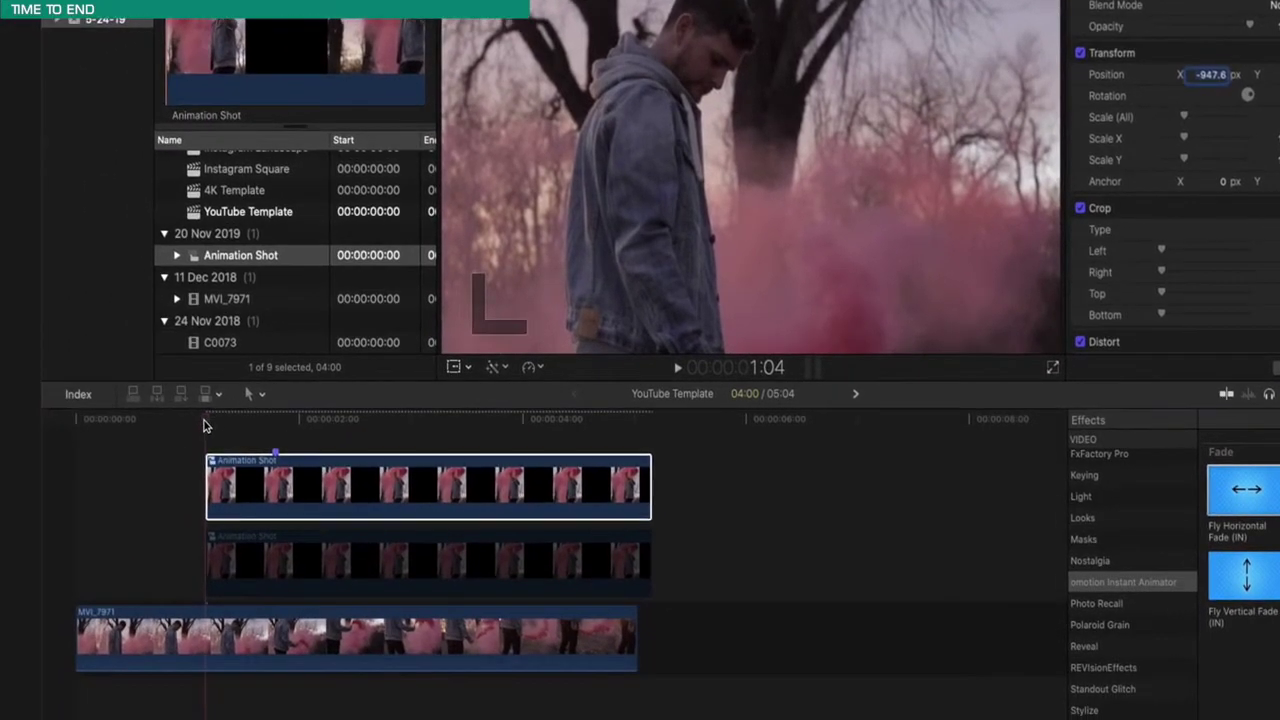
# - Set the upper clip's Position X to 0 px at the 1:19 marker
pyautogui.click(78, 490)
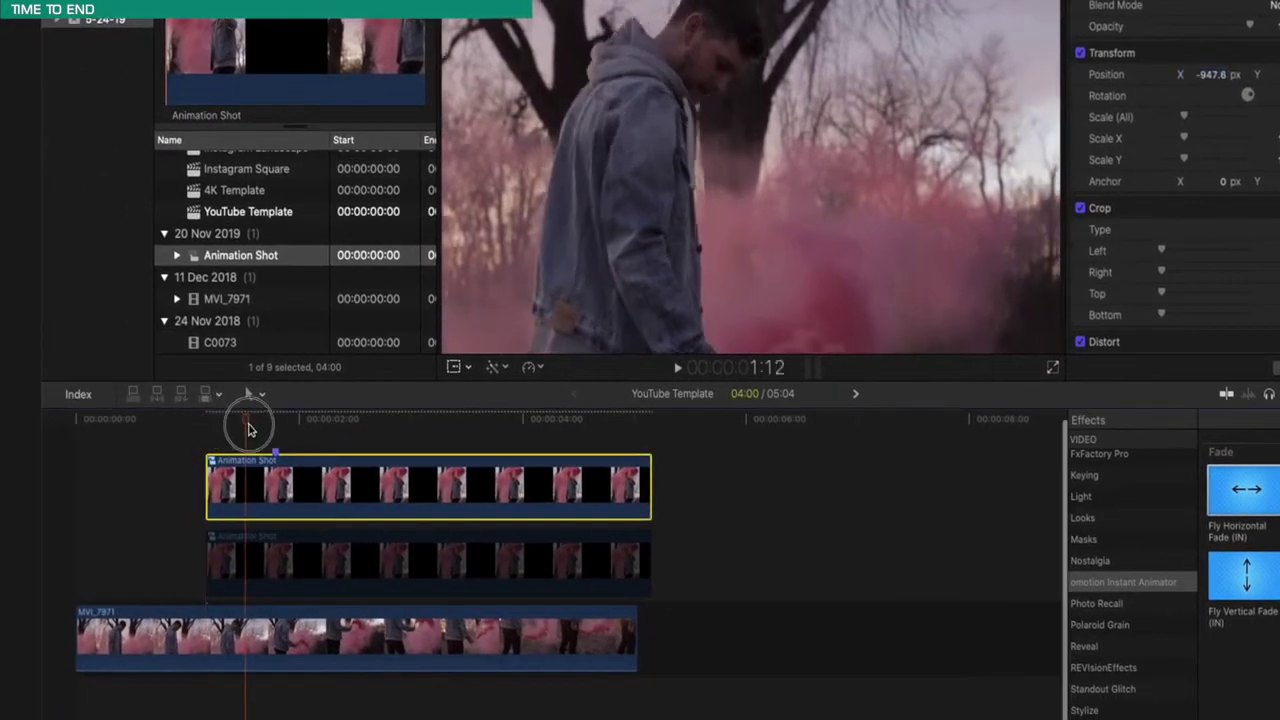
pyautogui.moveTo(250, 428); pyautogui.dragTo(270, 432)
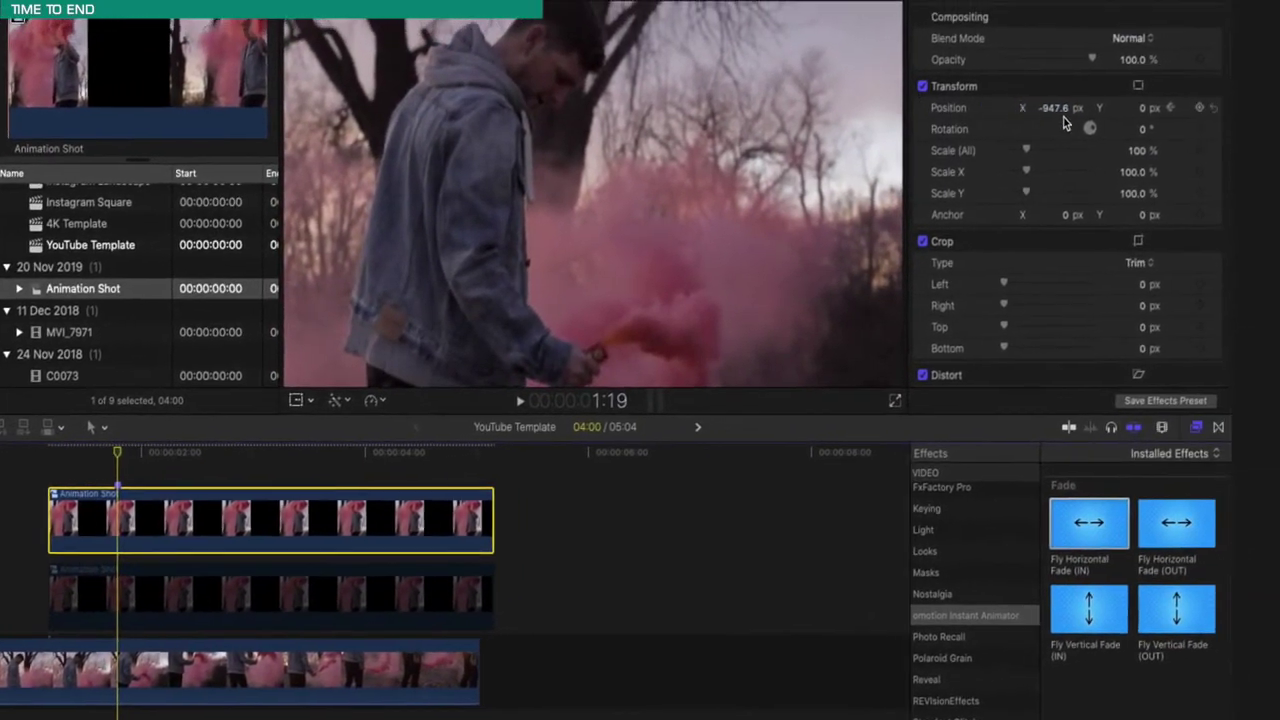
pyautogui.click(1211, 74)
pyautogui.write('0')
pyautogui.press('Return')
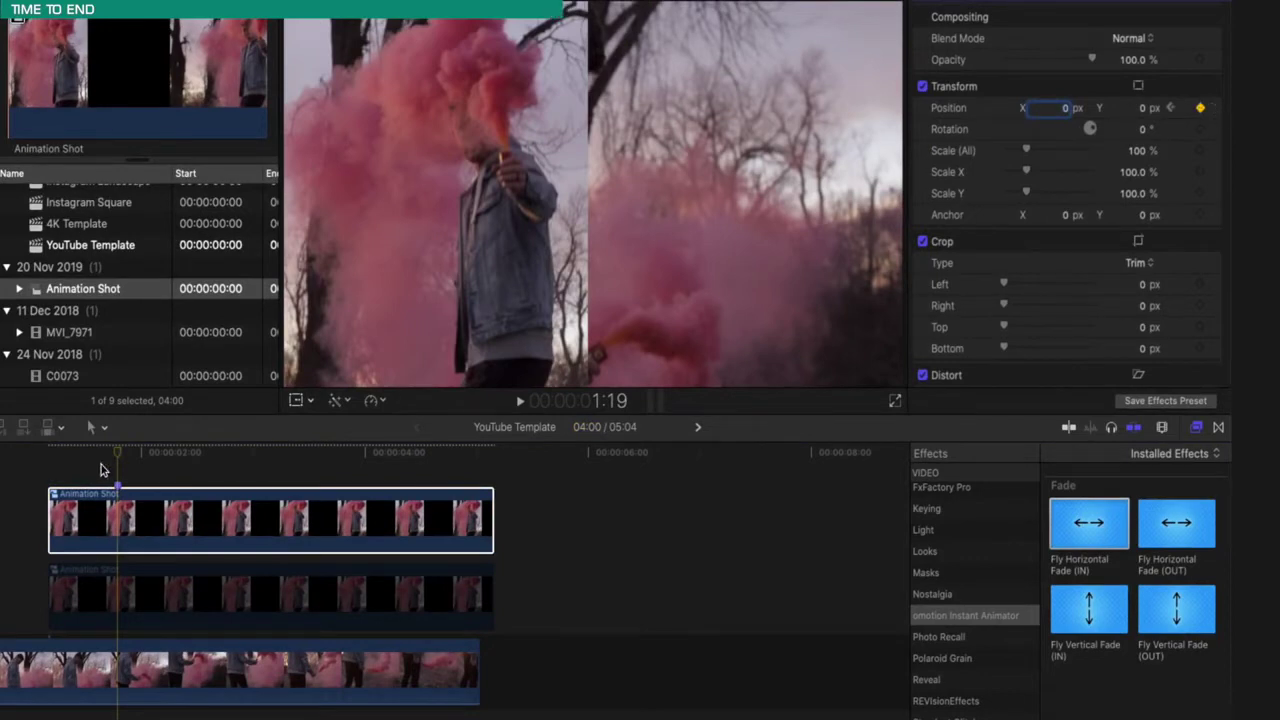
# - Play back the upper clip's keyframed slide-in from its start
pyautogui.moveTo(118, 452); pyautogui.dragTo(49, 452)
pyautogui.press('space')
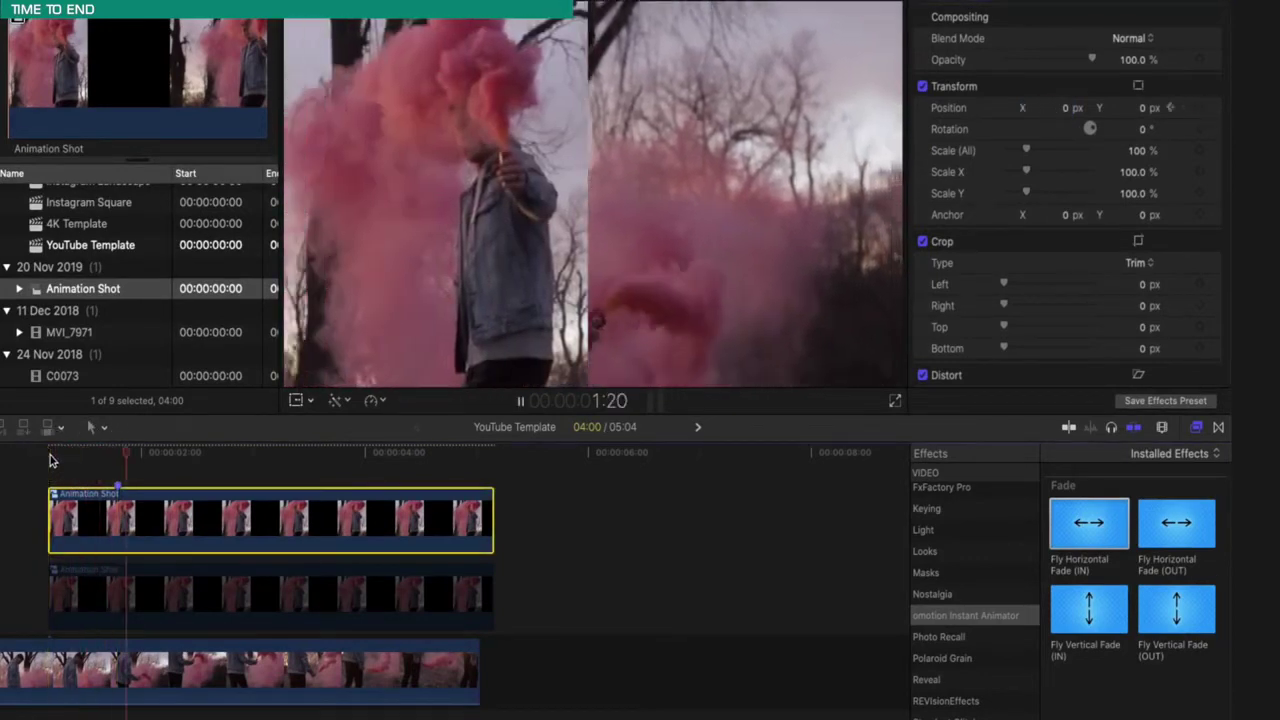
pyautogui.press('space')
# - Play back the lower clip's effect with the upper one disabled for comparison, and re-enable the upper clip at the marker
pyautogui.moveTo(60, 452); pyautogui.dragTo(111, 451)
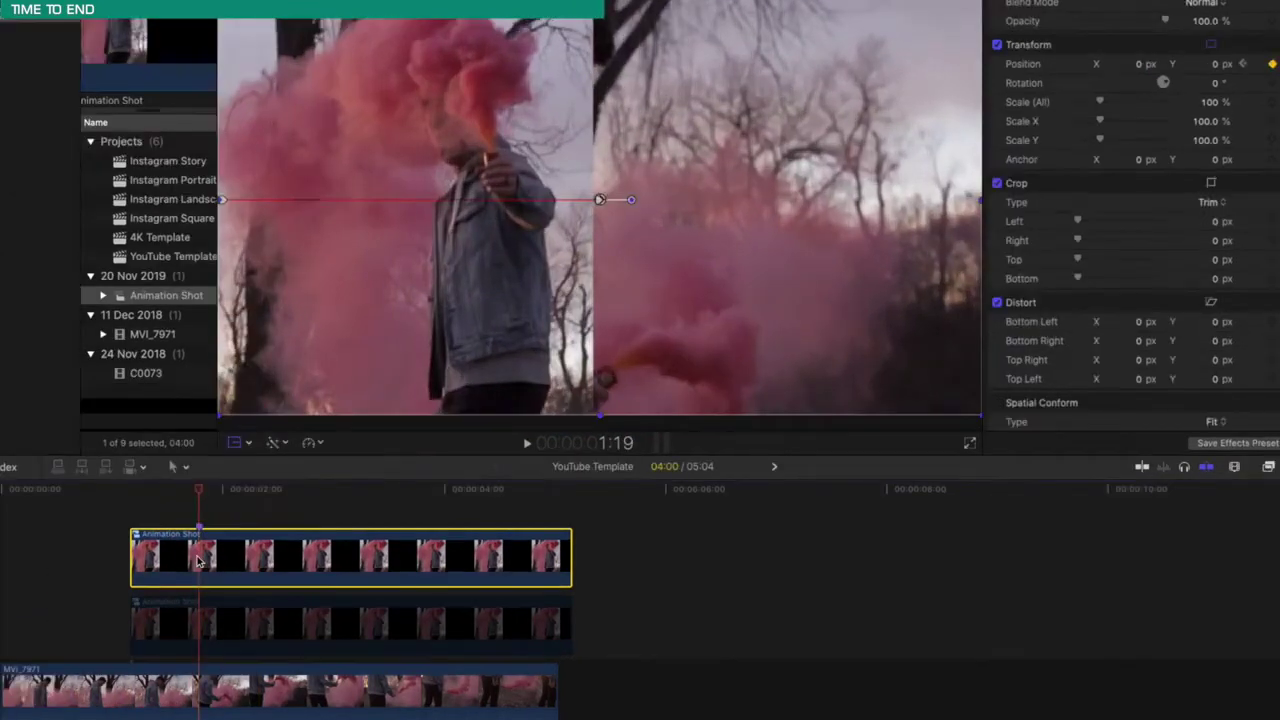
pyautogui.press('v')
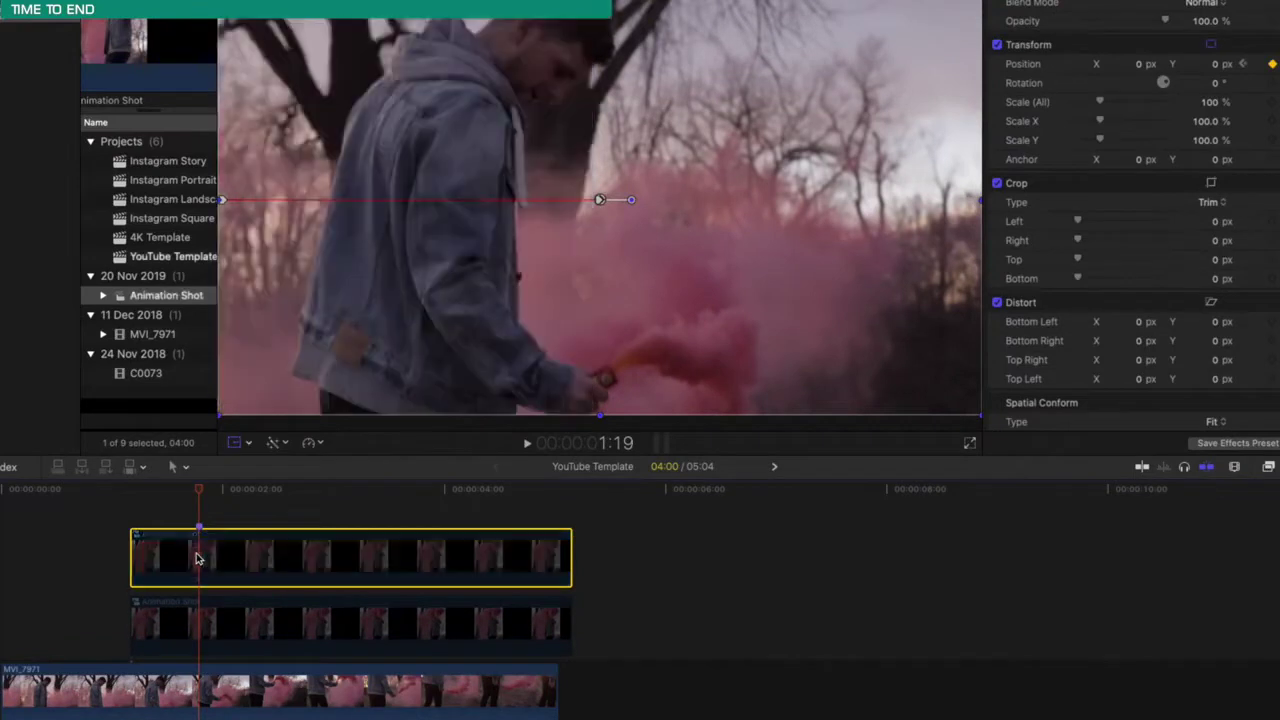
pyautogui.click(207, 614)
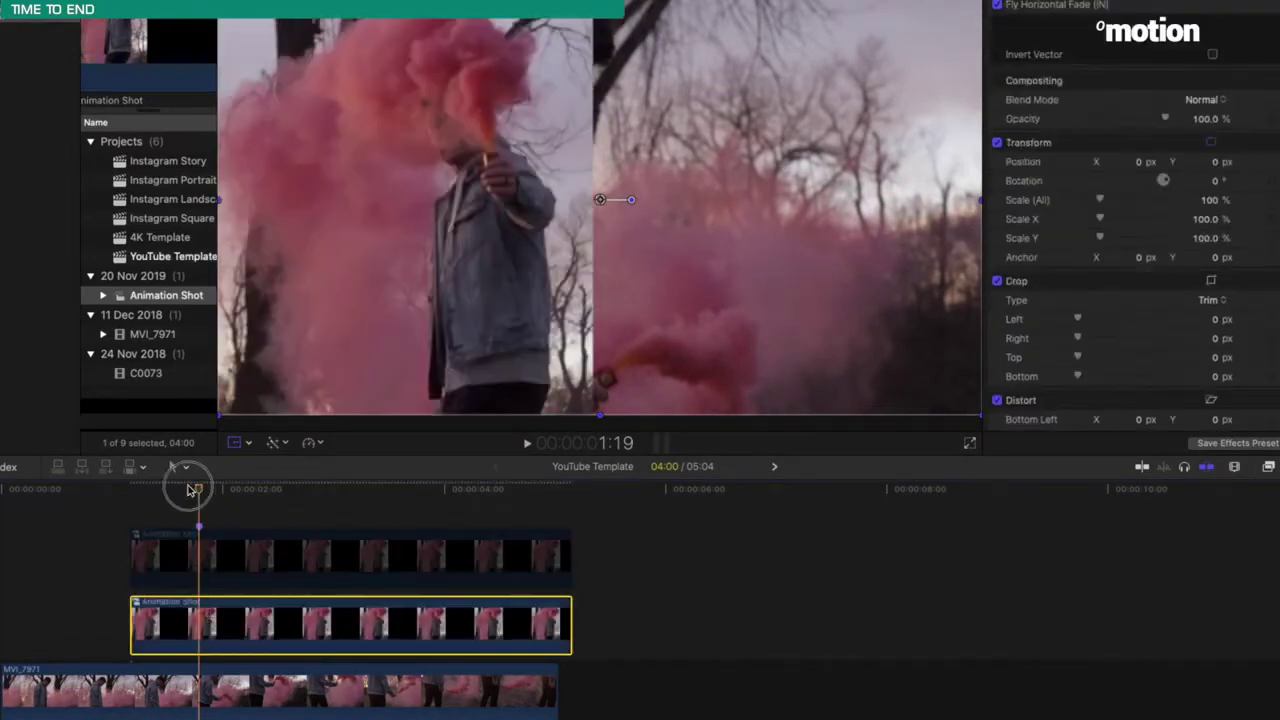
pyautogui.click(131, 492)
pyautogui.press('space')
pyautogui.press('space')
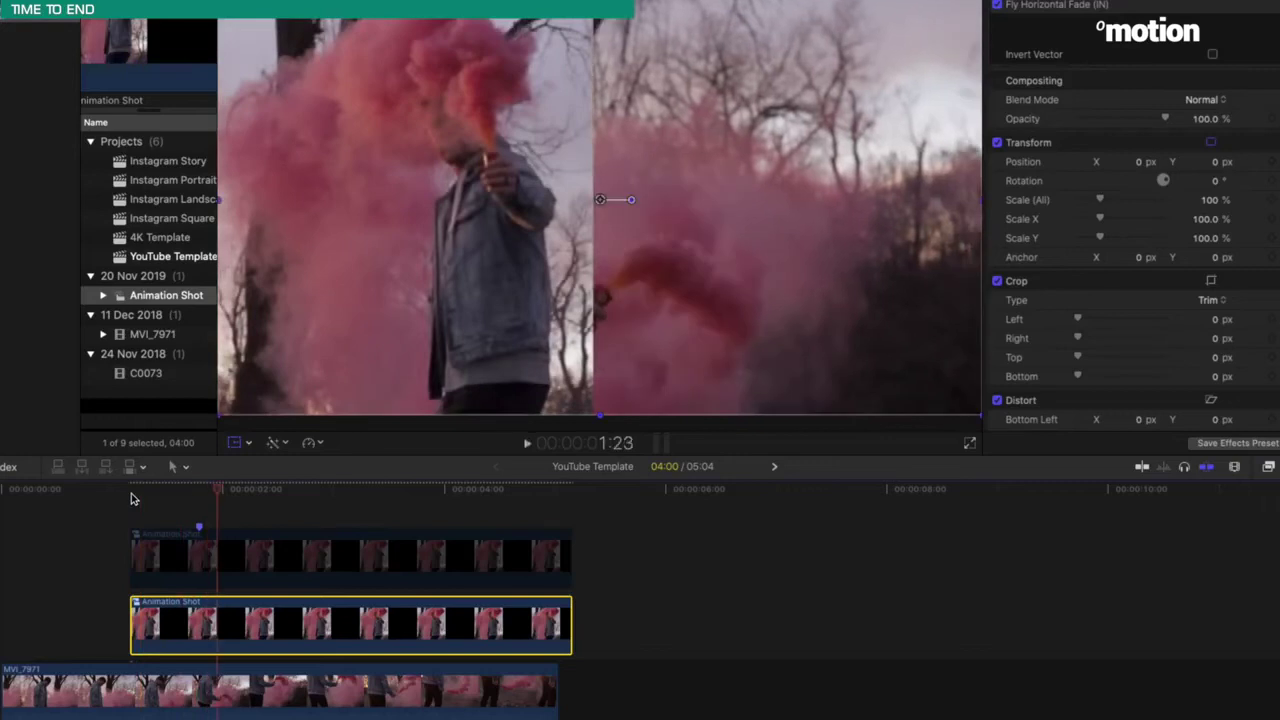
pyautogui.moveTo(213, 489)
pyautogui.mouseDown()
pyautogui.moveTo(129, 492)
pyautogui.moveTo(201, 506)
pyautogui.mouseUp()
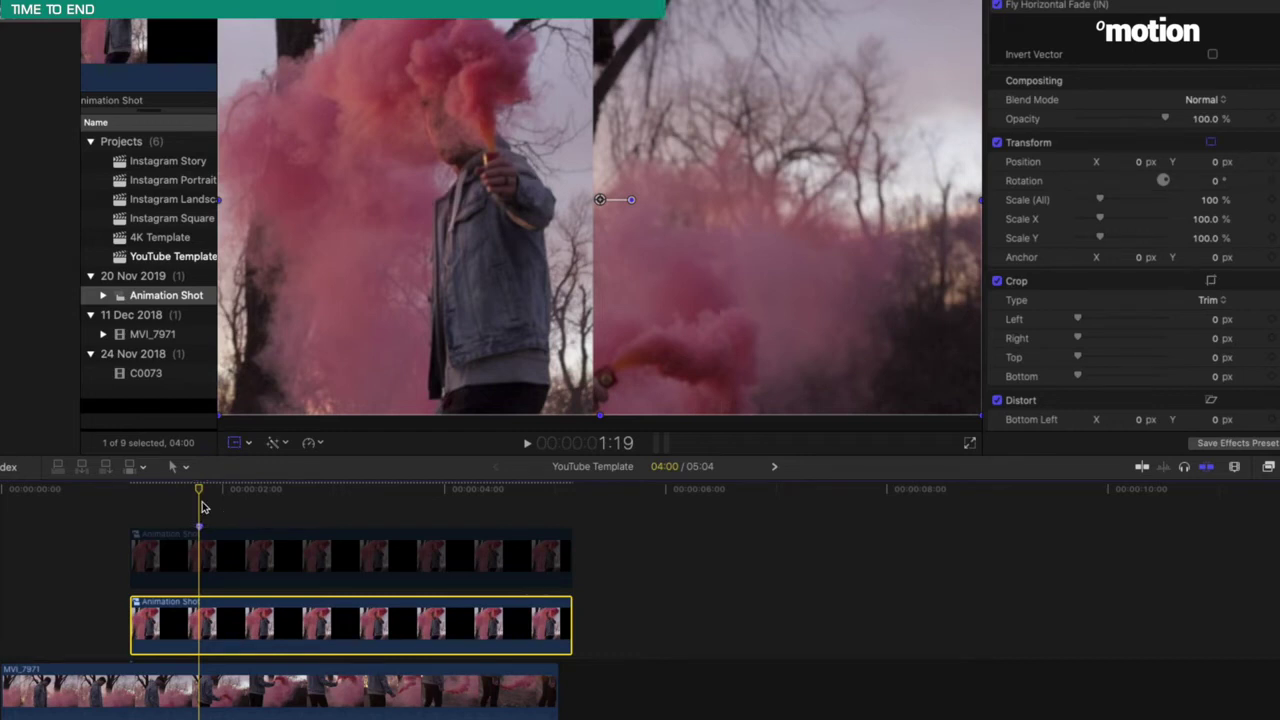
pyautogui.click(202, 549)
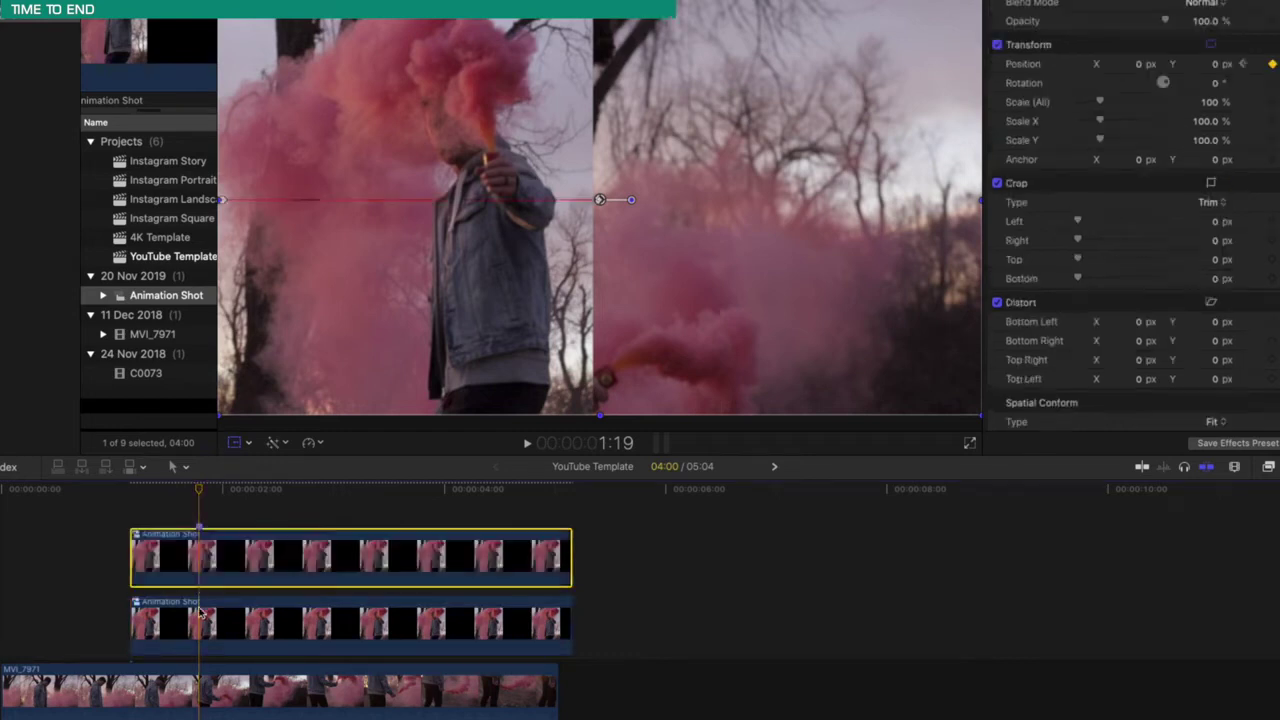
# - Show the upper clip's on-screen Transform controls and lengthen the start keyframe's motion handle toward the end keyframe
pyautogui.click(236, 444)
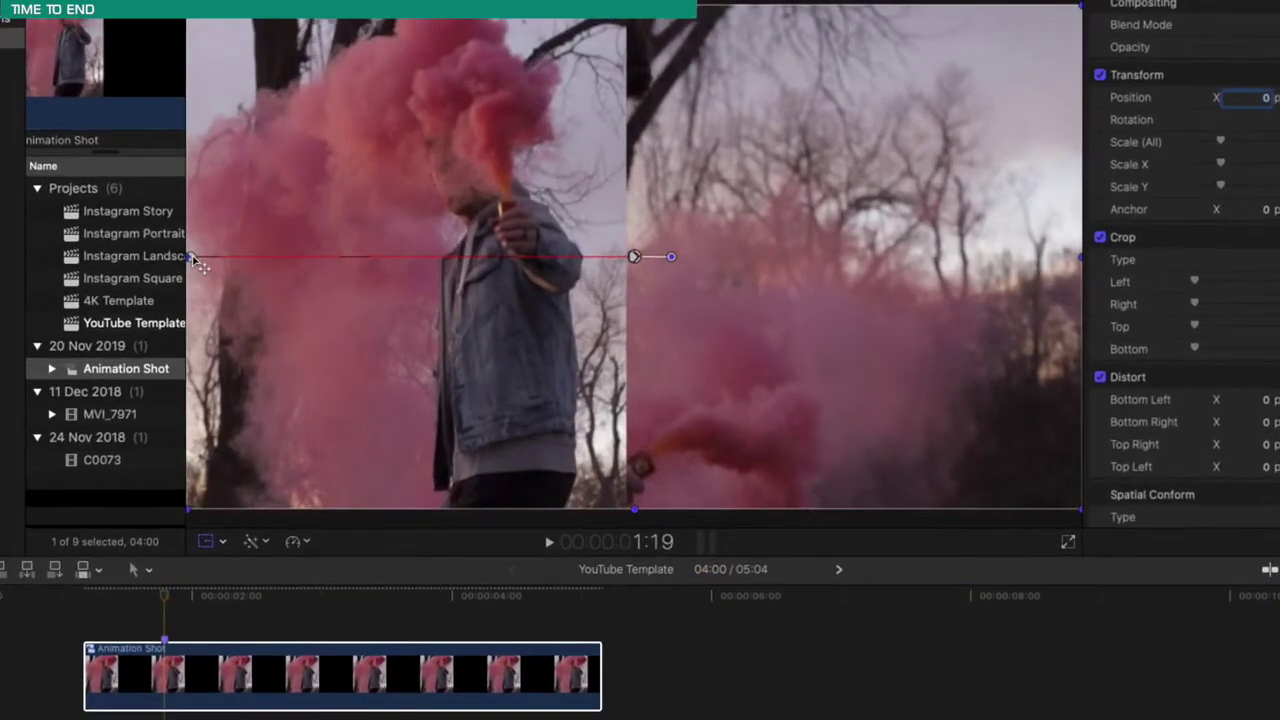
pyautogui.click(193, 258)
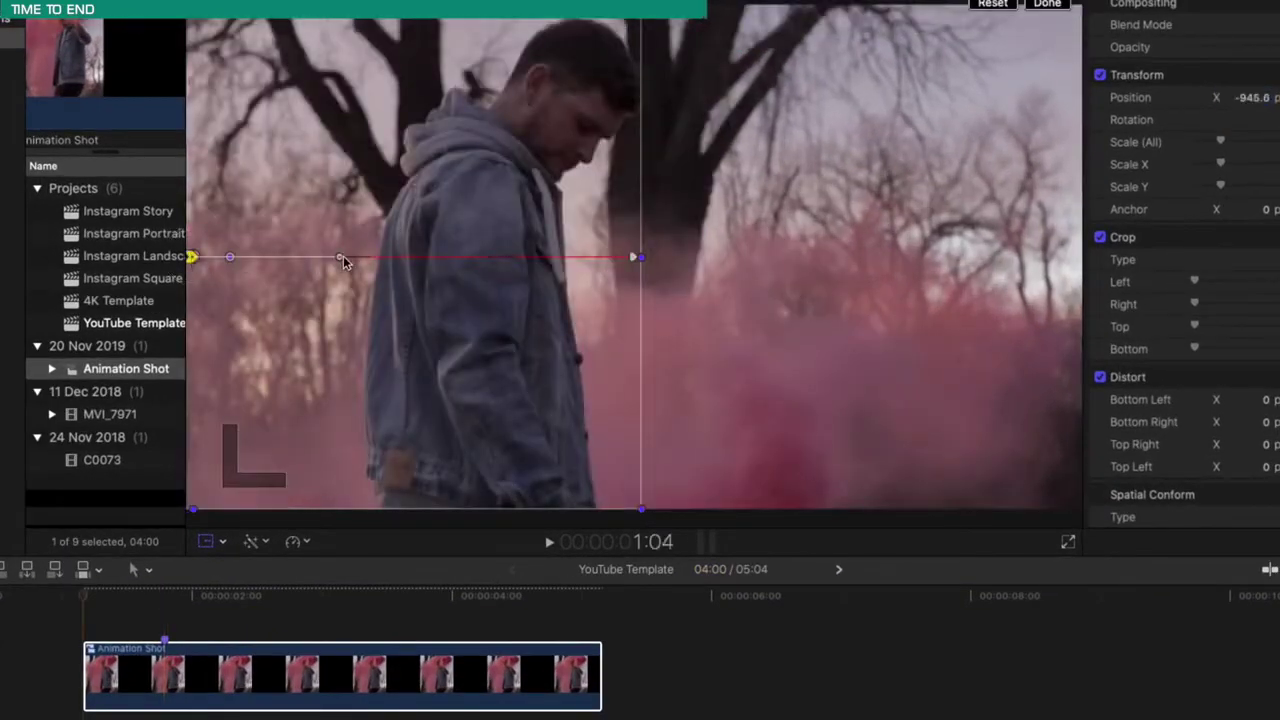
pyautogui.click(340, 258)
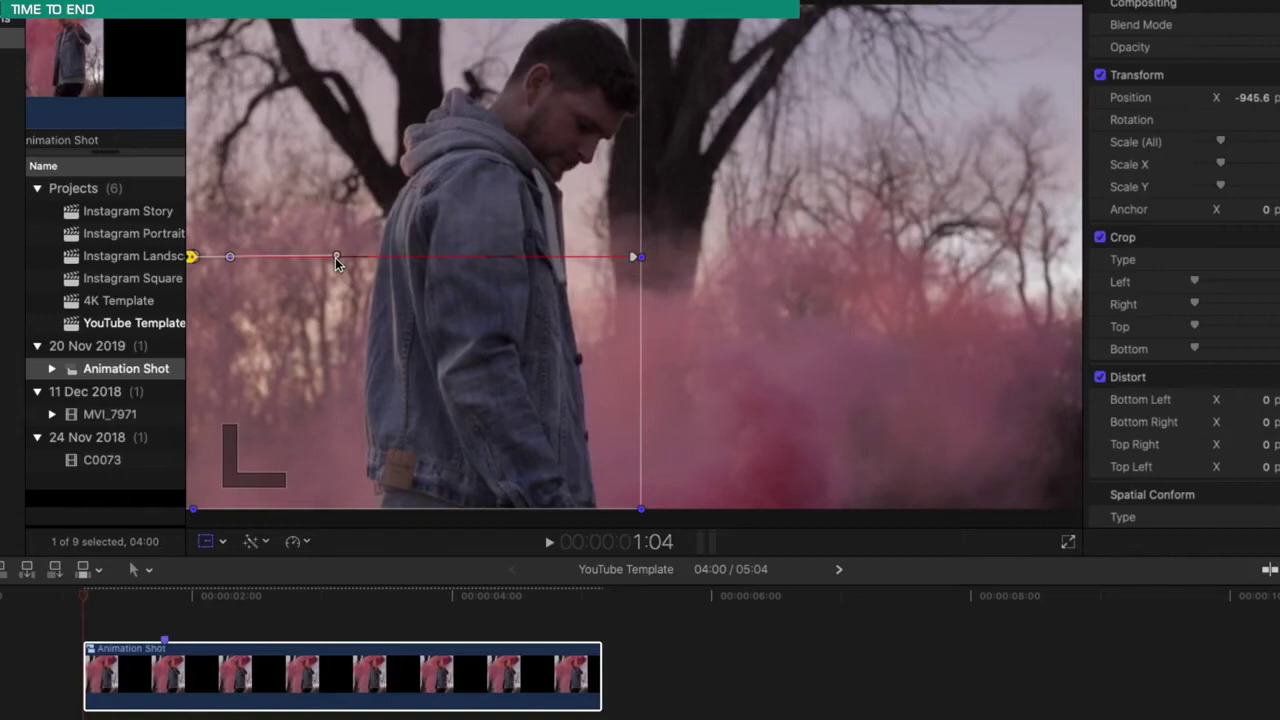
pyautogui.moveTo(363, 263); pyautogui.dragTo(557, 260)
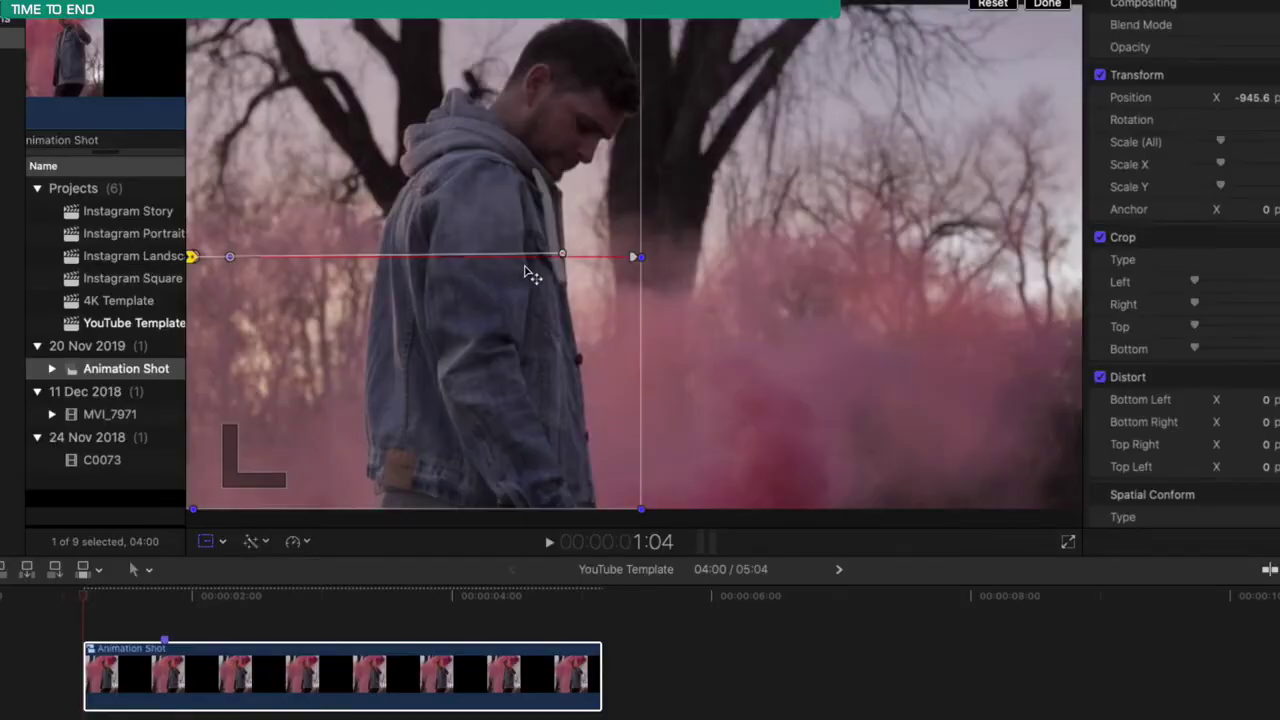
pyautogui.moveTo(563, 257); pyautogui.dragTo(501, 258)
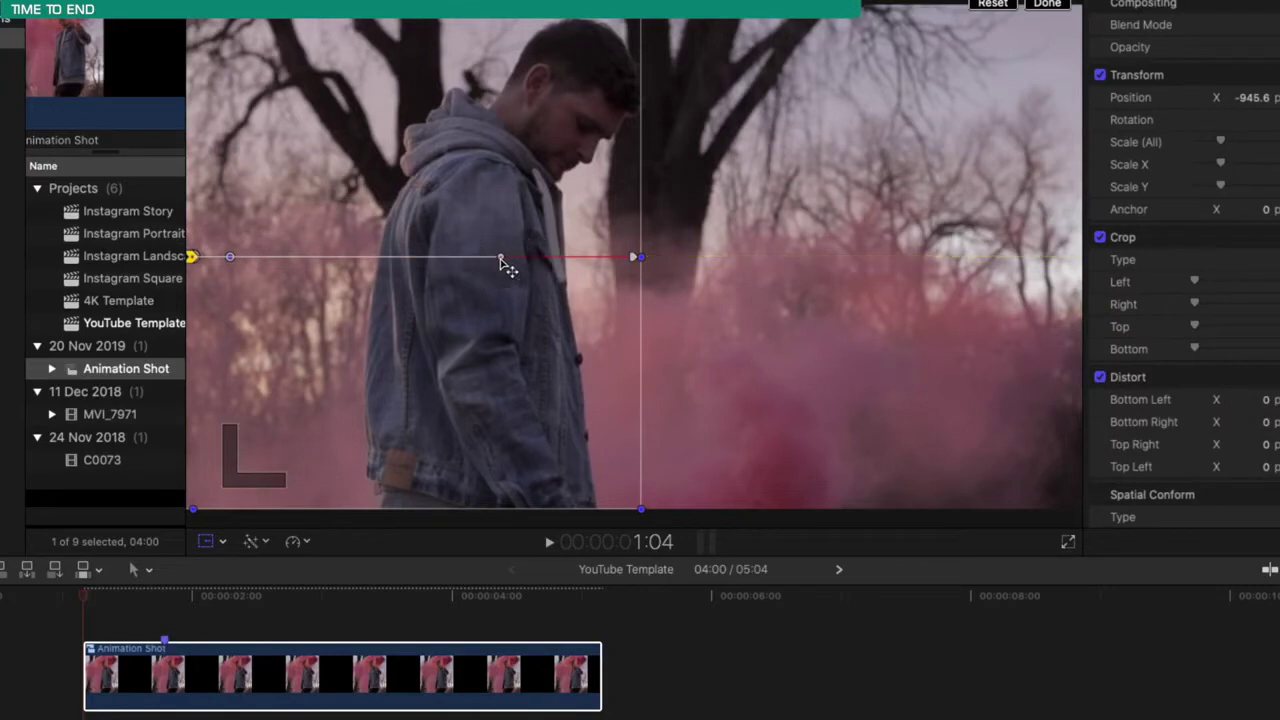
# - Shorten the end keyframe's incoming motion handle on the path and play back the eased slide-in
pyautogui.press('space')
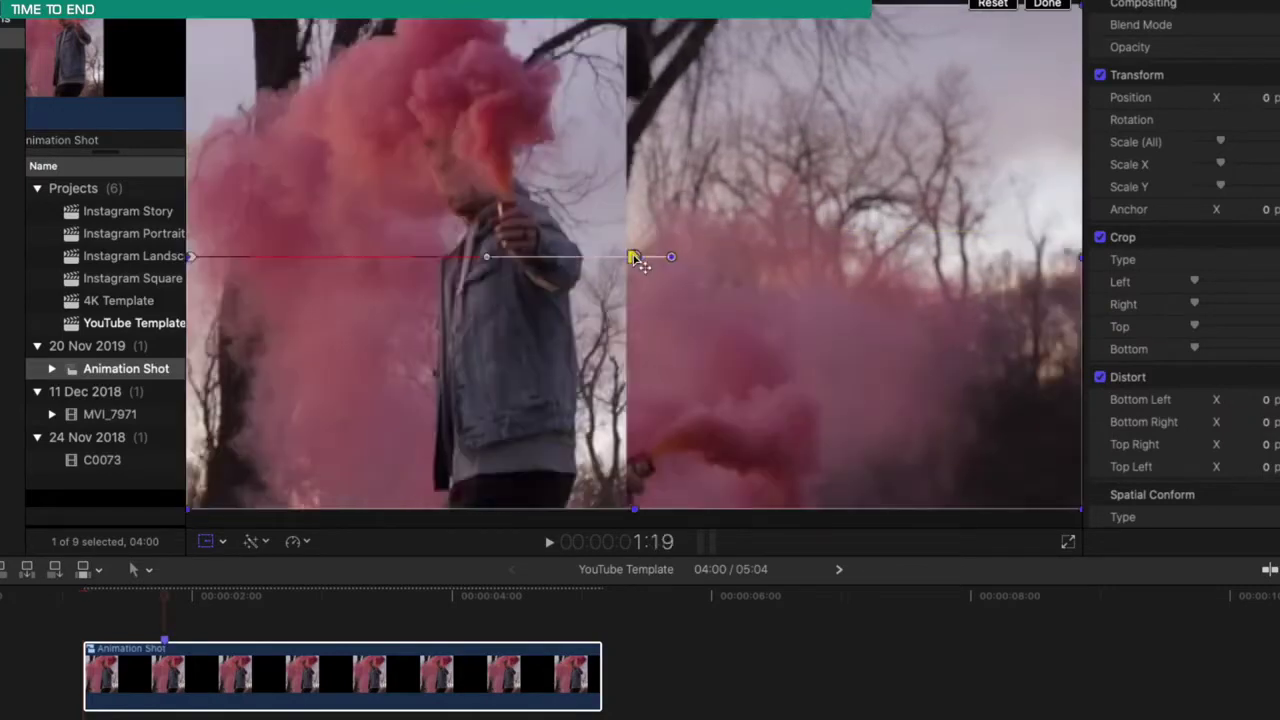
pyautogui.moveTo(487, 257); pyautogui.dragTo(566, 259)
pyautogui.moveTo(106, 603); pyautogui.dragTo(89, 603)
pyautogui.press('space')
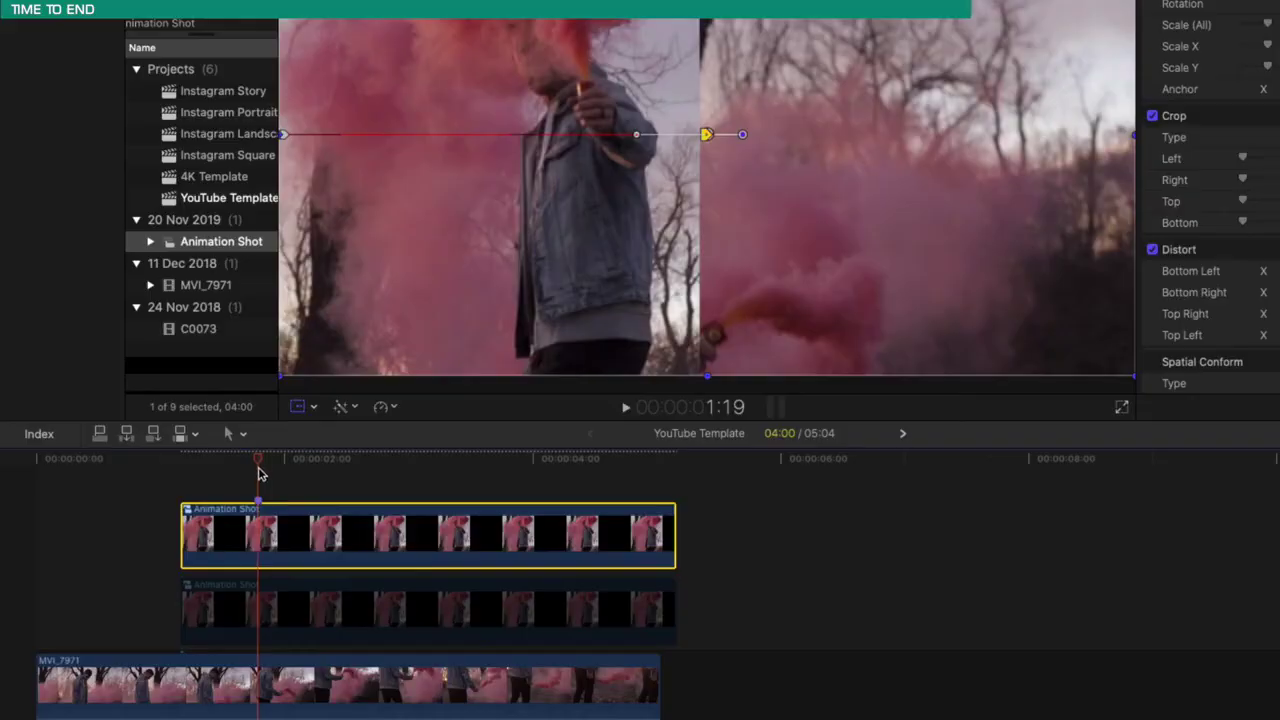
# - Keyframe the upper clip's opacity from 0% at its start to 100% at the 1:19 marker and play back the fade
pyautogui.moveTo(258, 472); pyautogui.dragTo(187, 466)
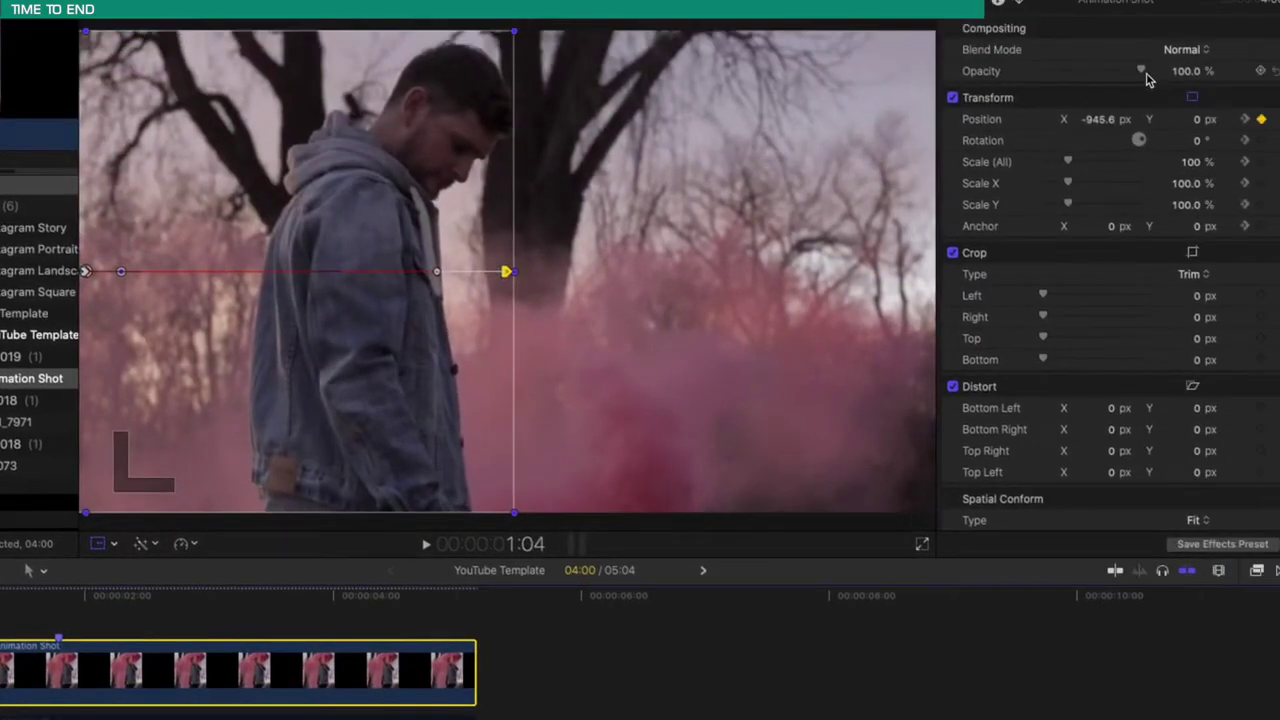
pyautogui.moveTo(1145, 75); pyautogui.dragTo(1028, 85)
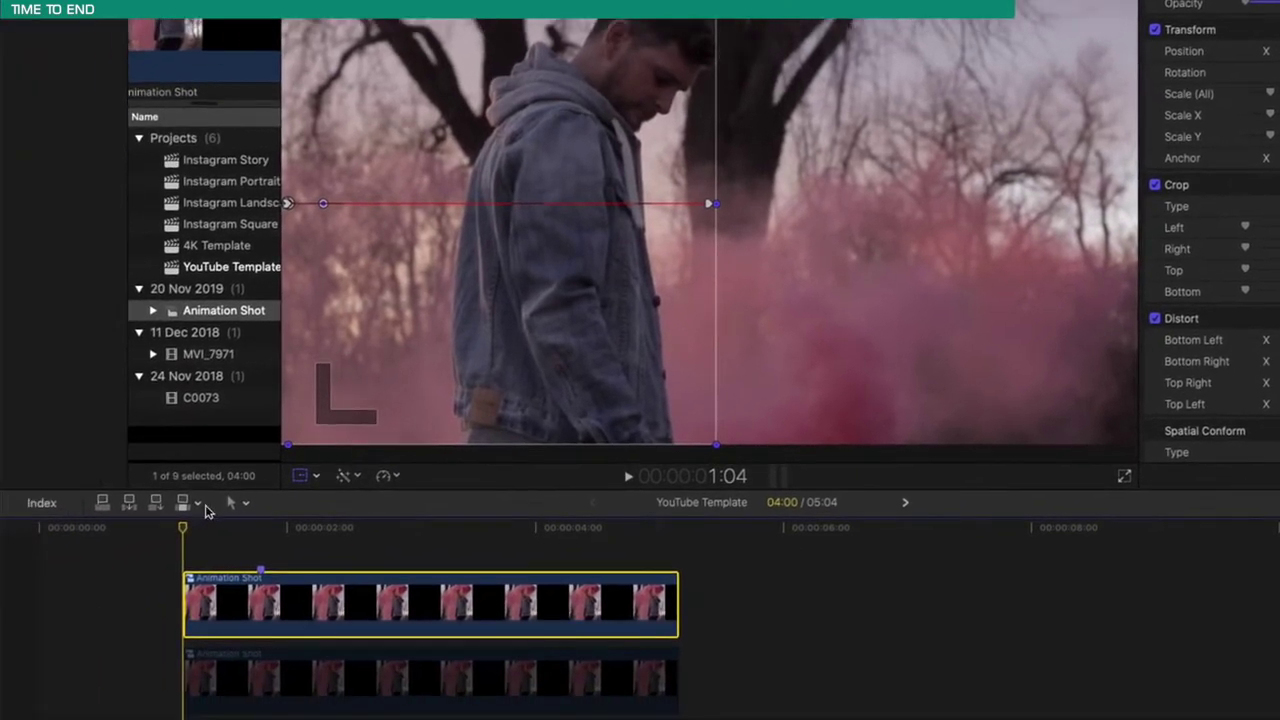
pyautogui.moveTo(186, 528); pyautogui.dragTo(258, 531)
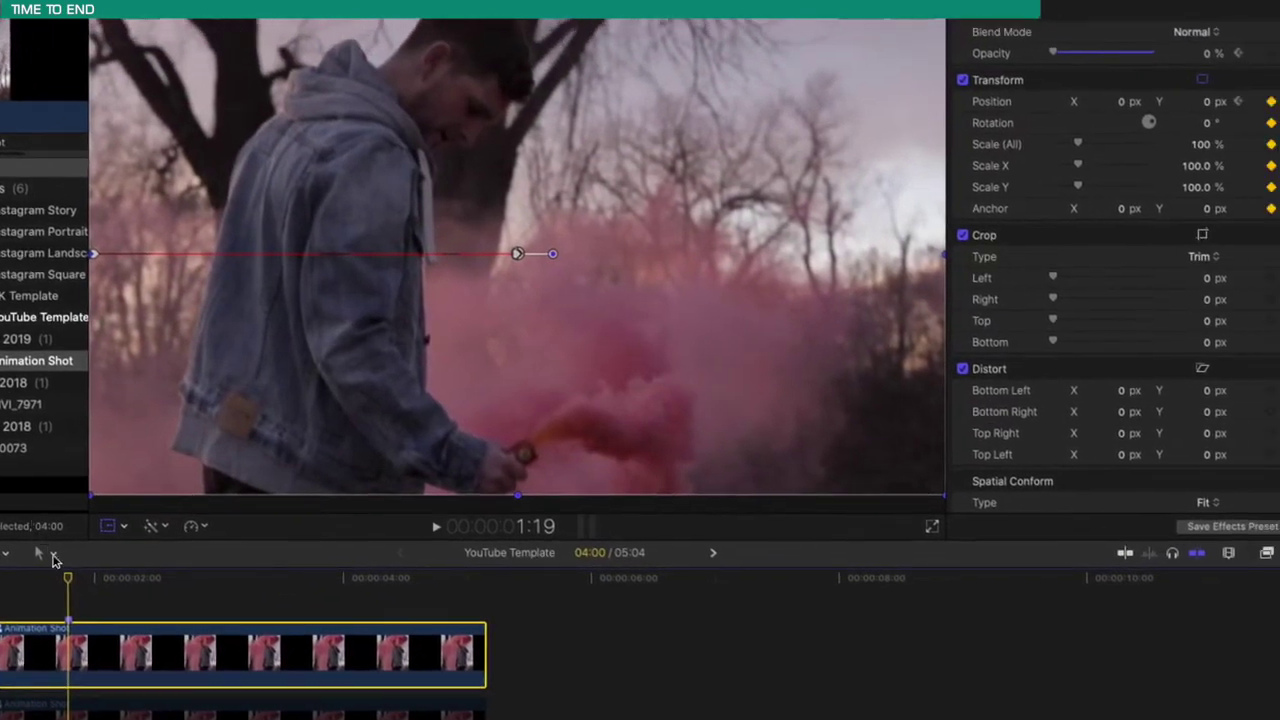
pyautogui.moveTo(67, 578); pyautogui.dragTo(2, 578)
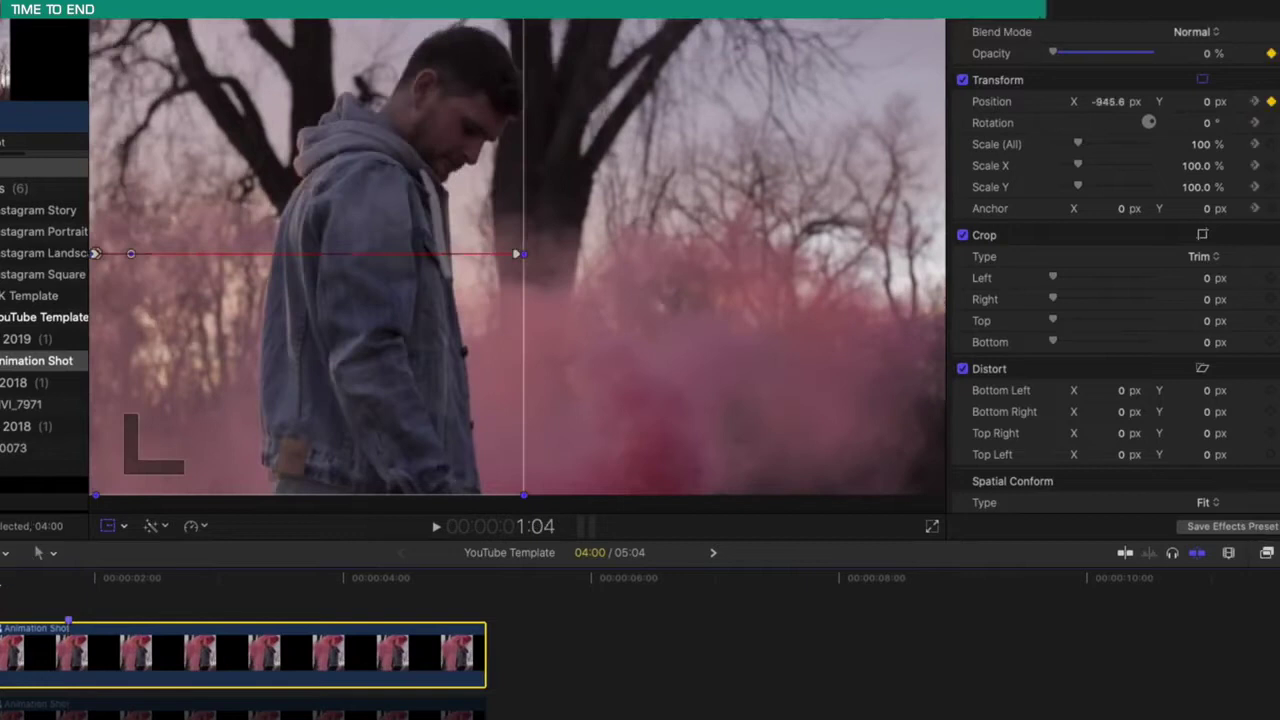
pyautogui.click(1255, 102)
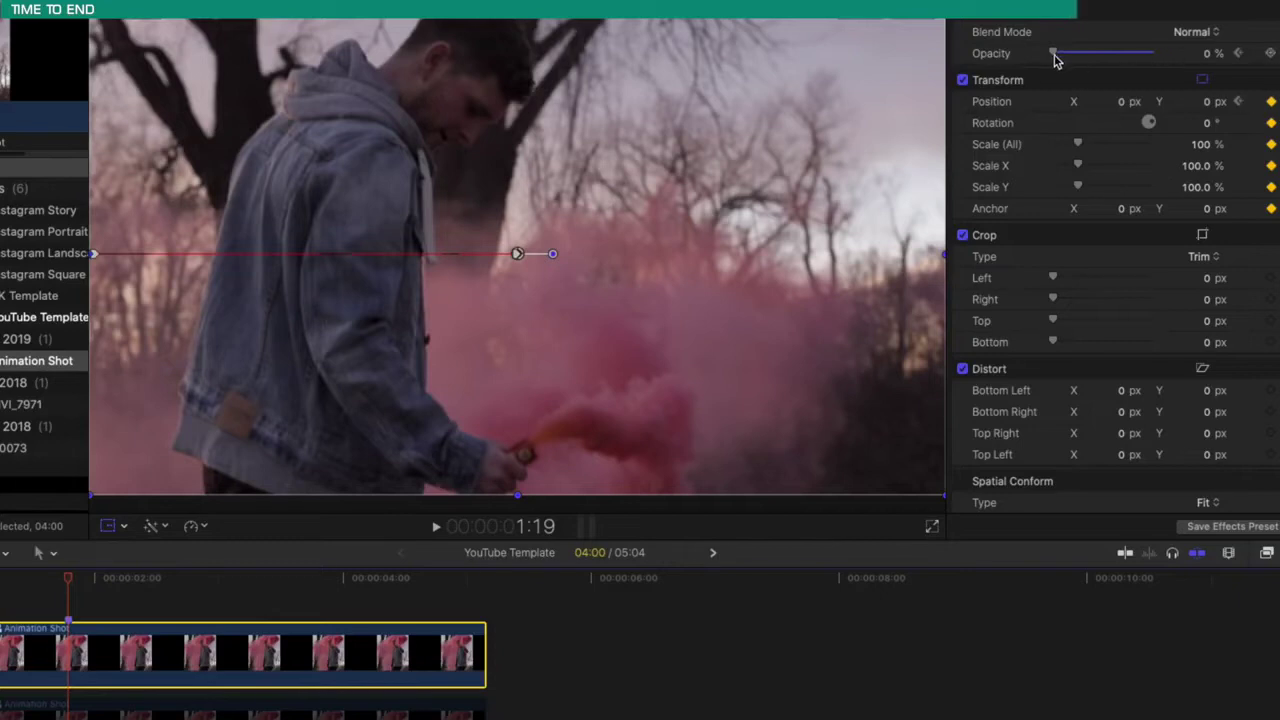
pyautogui.moveTo(1055, 57); pyautogui.dragTo(1190, 65)
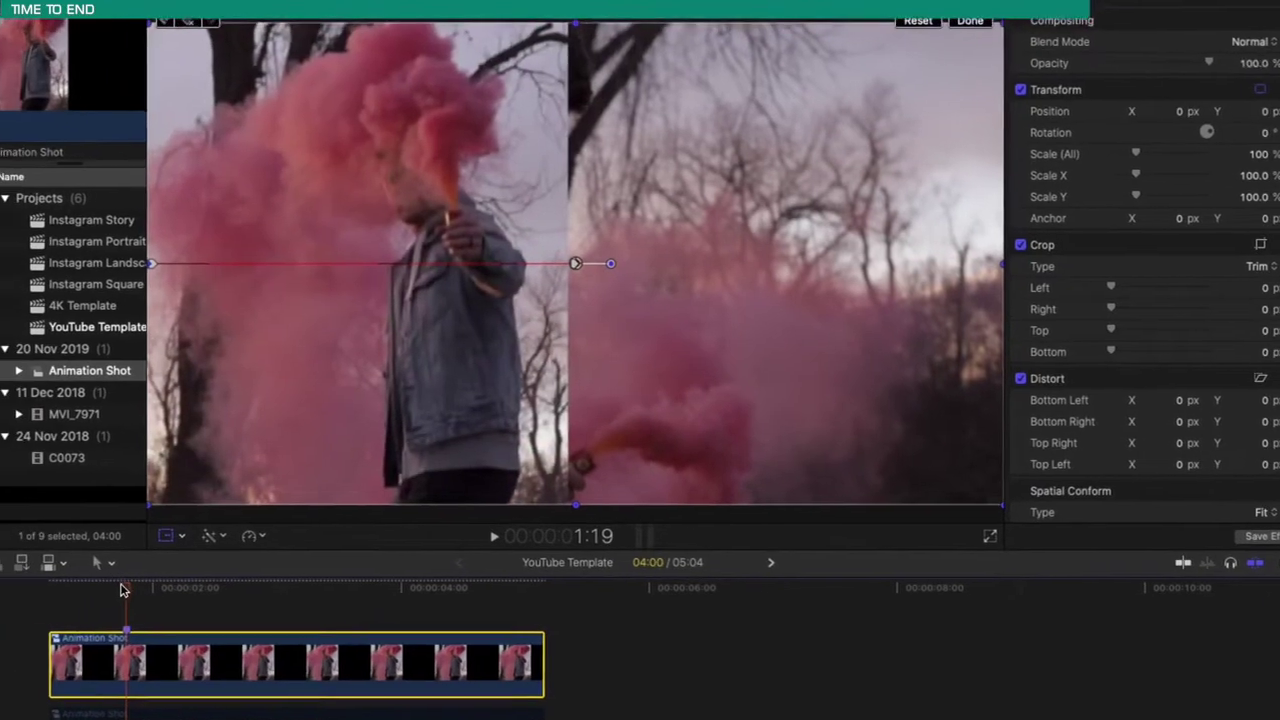
pyautogui.click(1, 580)
pyautogui.press('space')
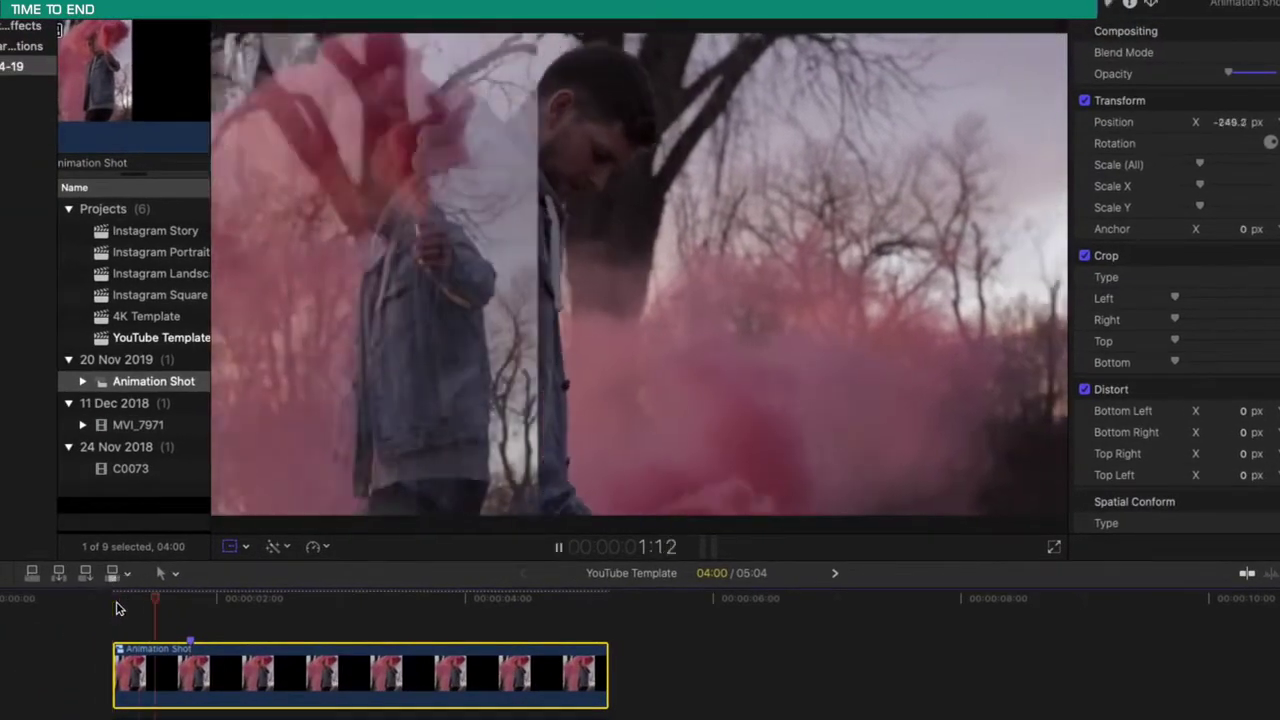